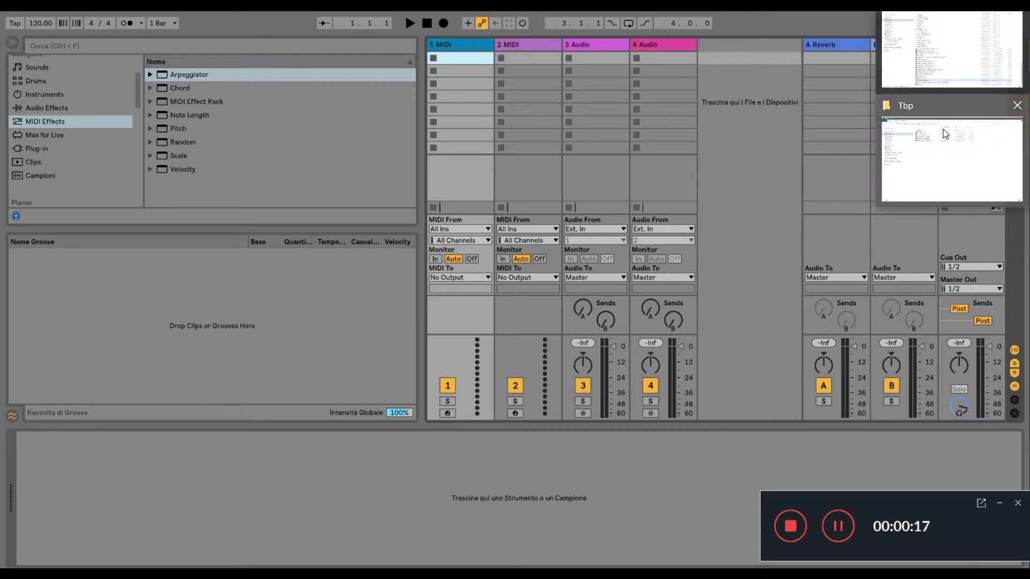
# Open HotZones_ObjectCHOP.toe from the Tbp folder and switch to Ableton while it loads.
pyautogui.click(869, 166)
pyautogui.doubleClick(319, 152)
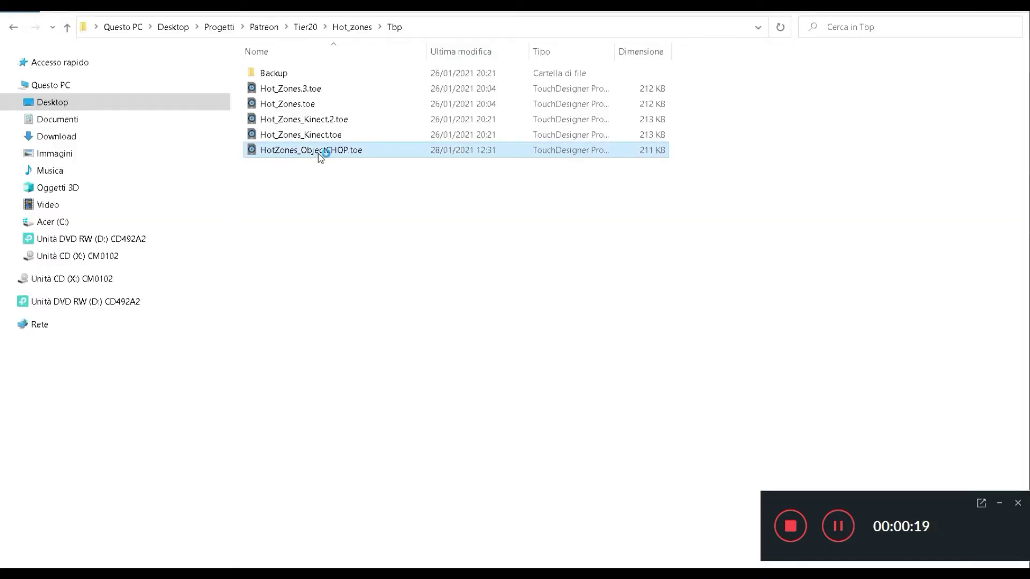
pyautogui.hotkey('alt', 'Tab')
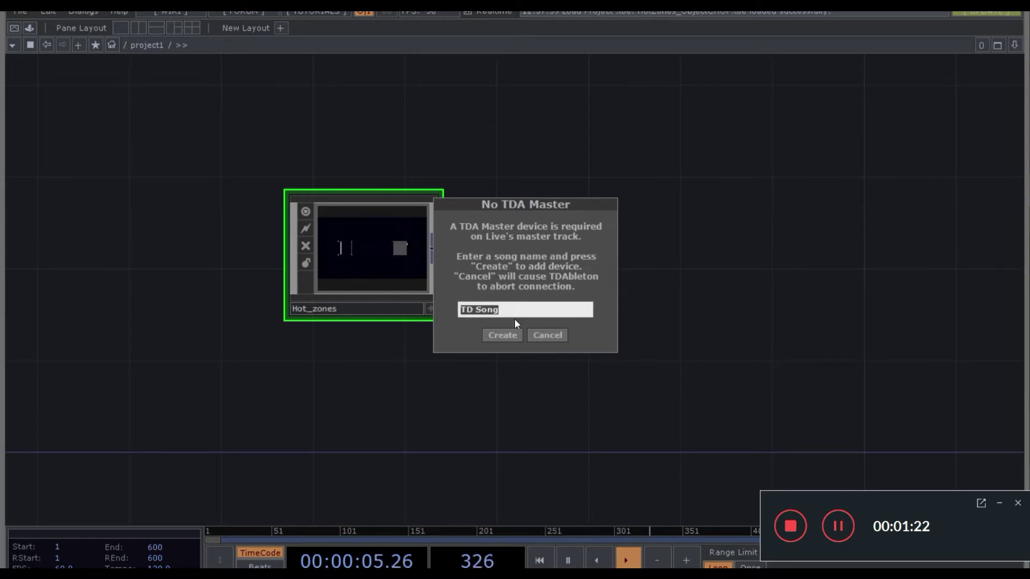
# Create the TD Song TDA Master, maximize TouchDesigner, and dismiss the TDA version mismatch warning.
pyautogui.click(499, 339)
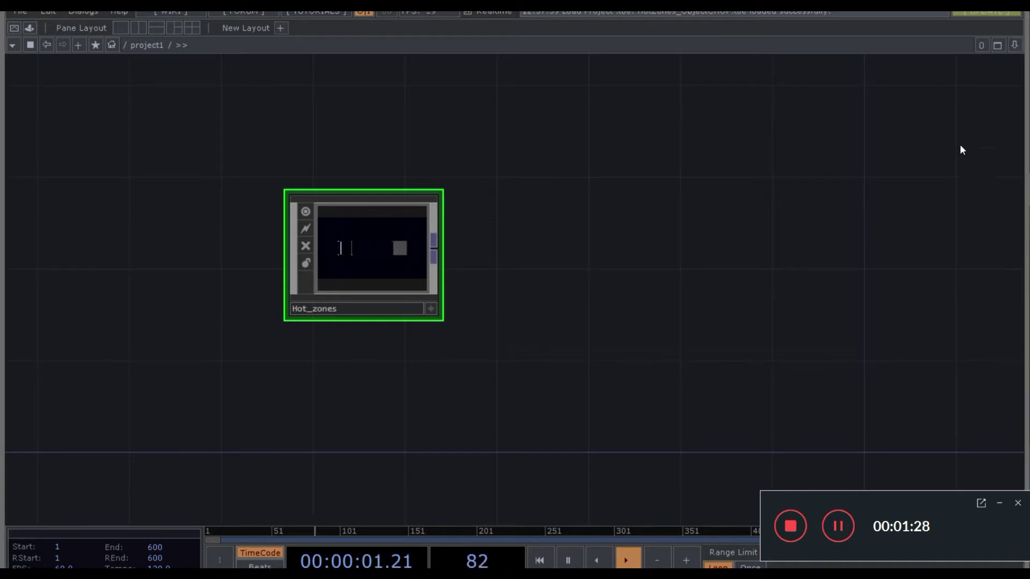
pyautogui.doubleClick(960, 8)
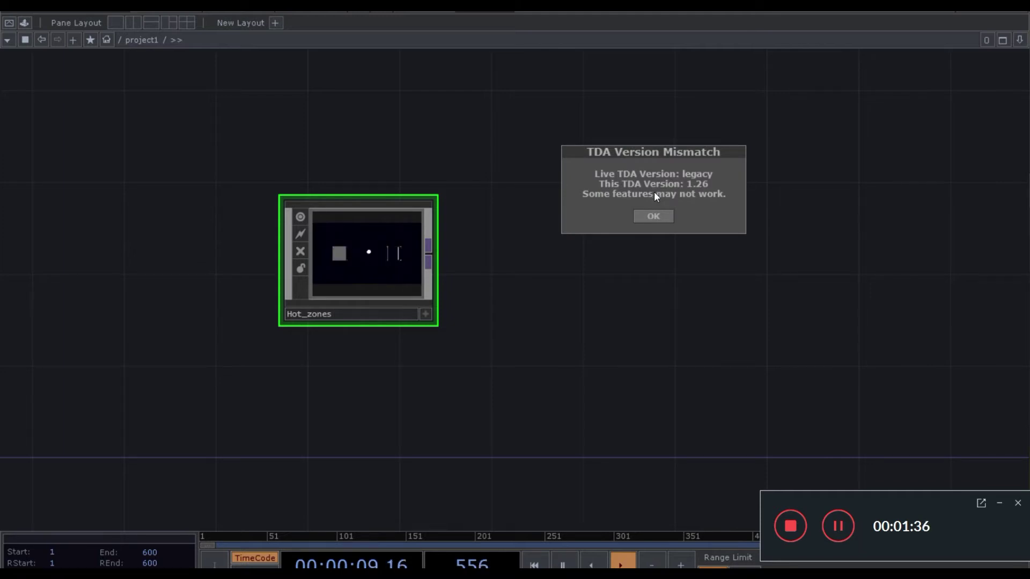
pyautogui.click(652, 215)
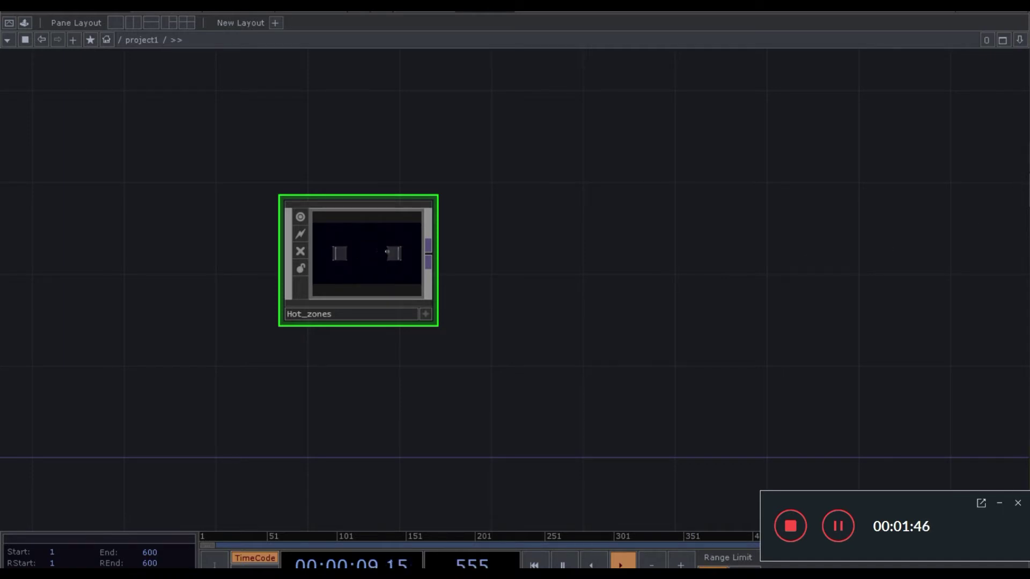
# Check that Ableton's TD Song TDA Master shows Connected, then return to the TouchDesigner network.
pyautogui.hotkey('alt', 'Tab')
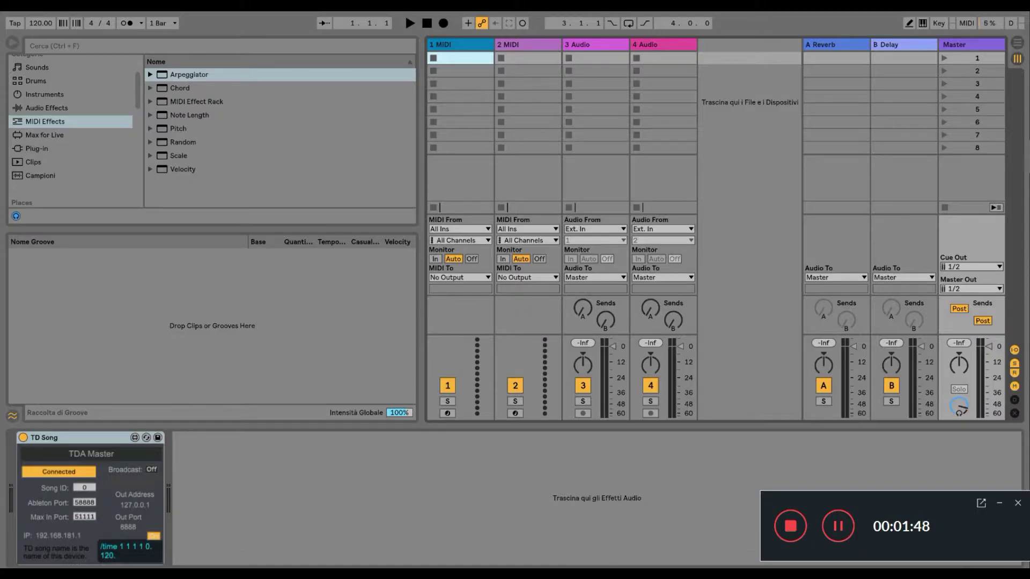
pyautogui.hotkey('alt', 'Tab')
pyautogui.hotkey('alt', 'Tab')
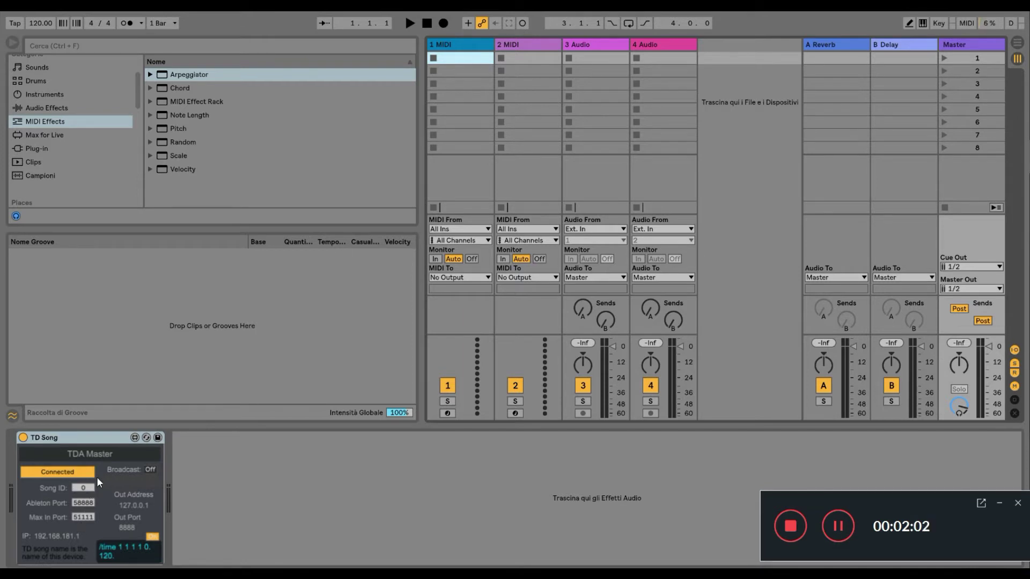
pyautogui.moveTo(1026, 155)
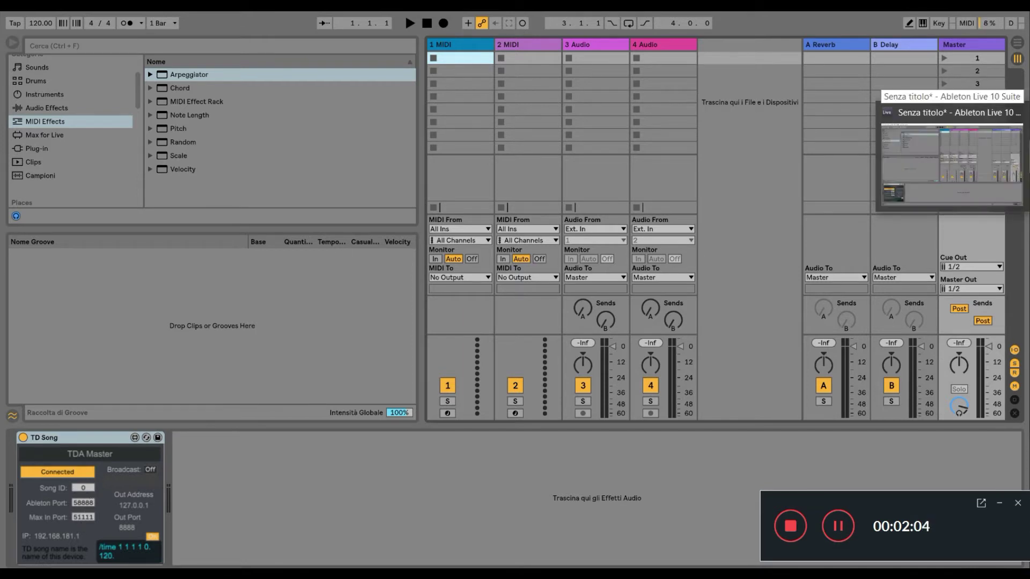
pyautogui.click(1026, 177)
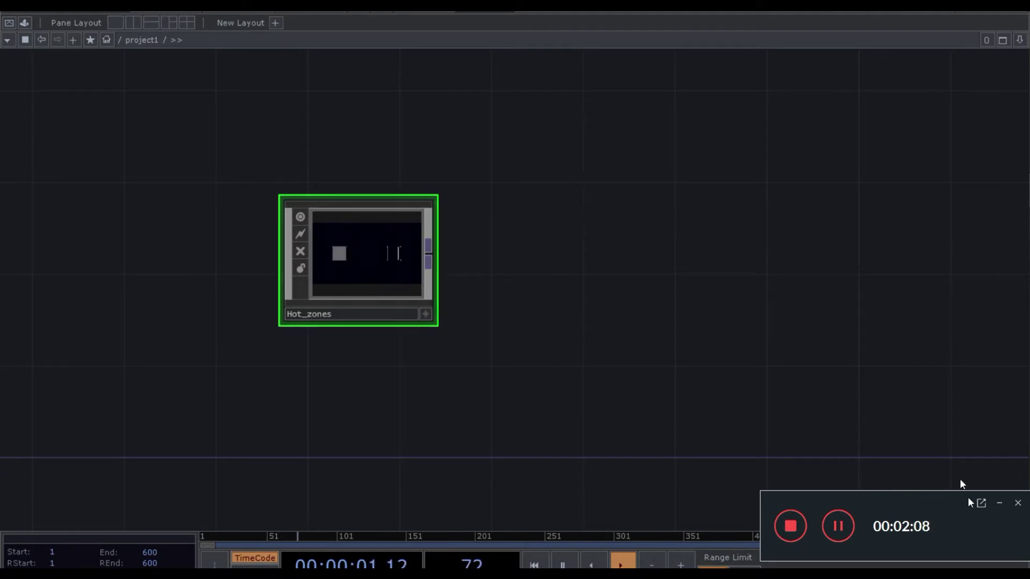
# Show the Hot_zones Scene parameters (Speed 0.71, Randomness 0.033, Regularity 0.049) and shift the network left.
pyautogui.click(997, 507)
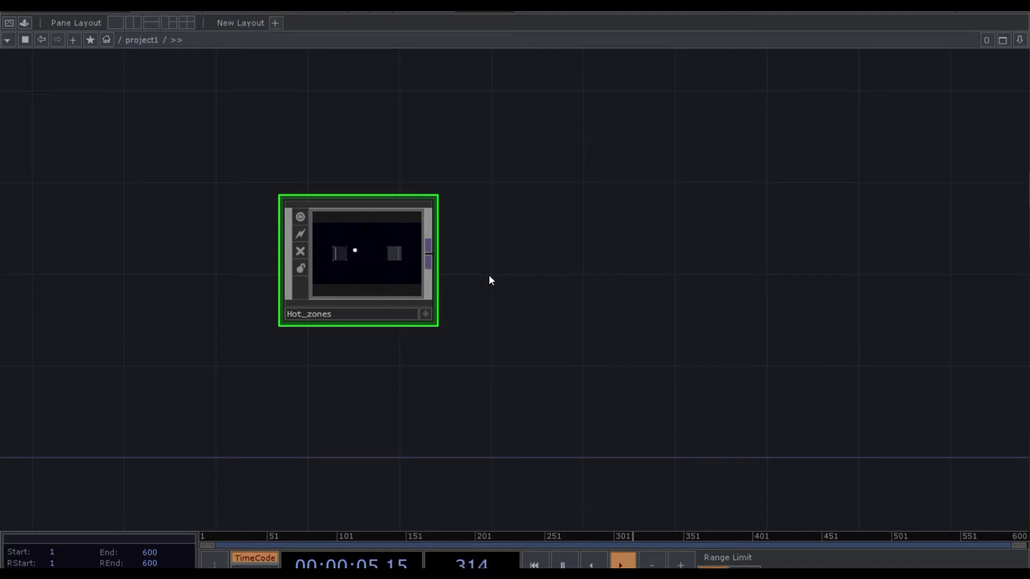
pyautogui.press('p')
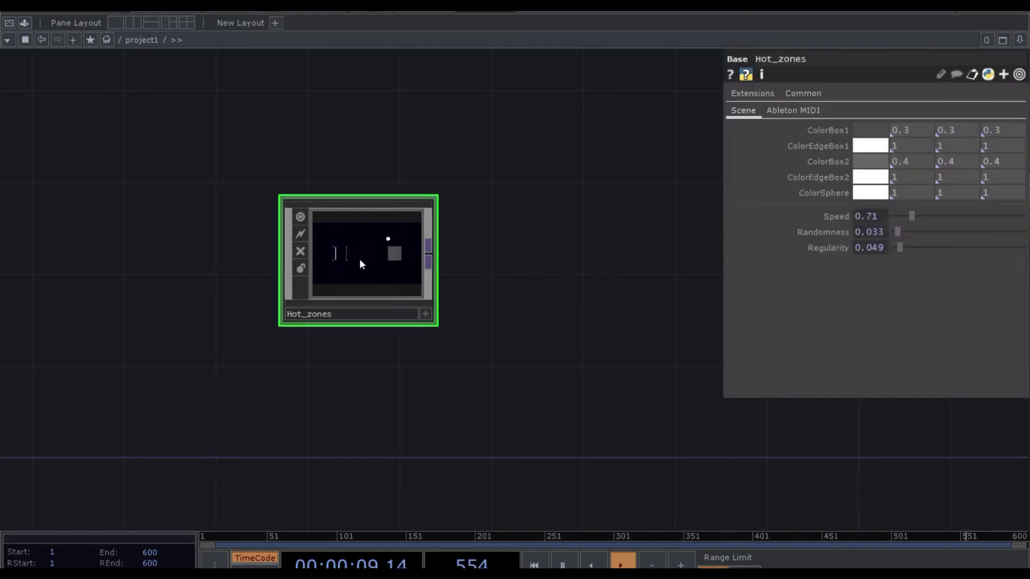
pyautogui.scroll(6, 359, 259)
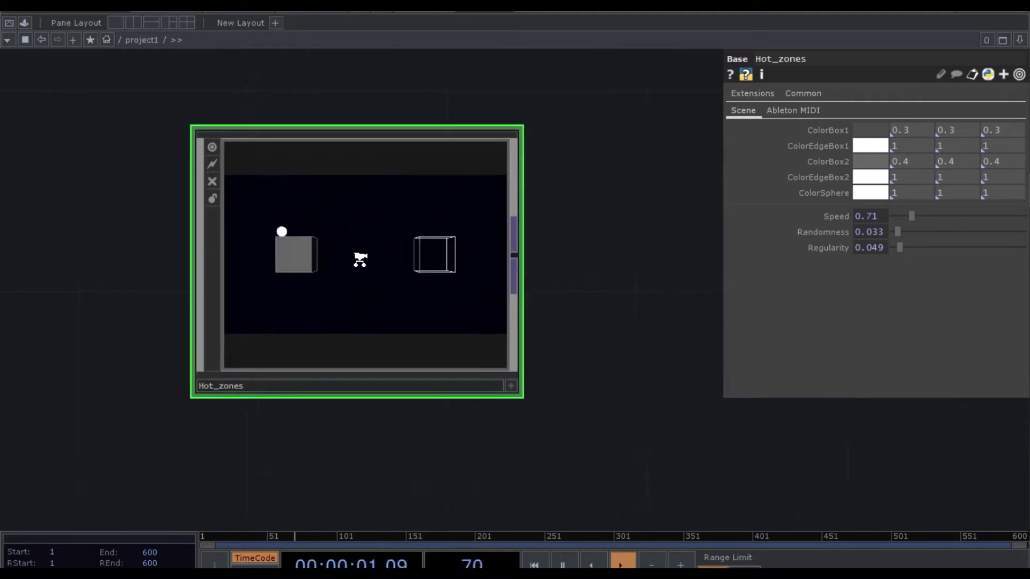
pyautogui.scroll(-3, 360, 258)
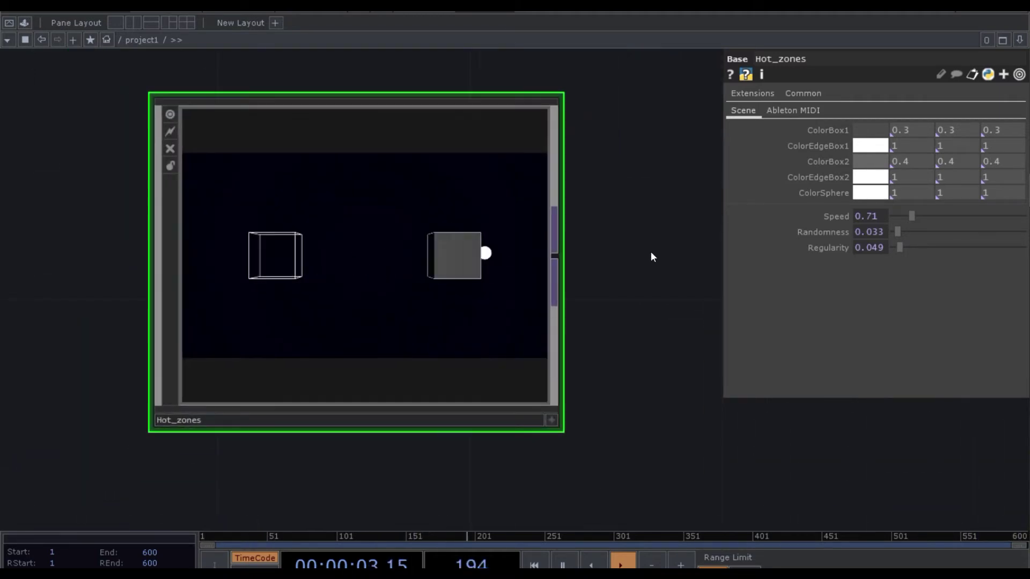
pyautogui.moveTo(575, 267); pyautogui.dragTo(573, 281)
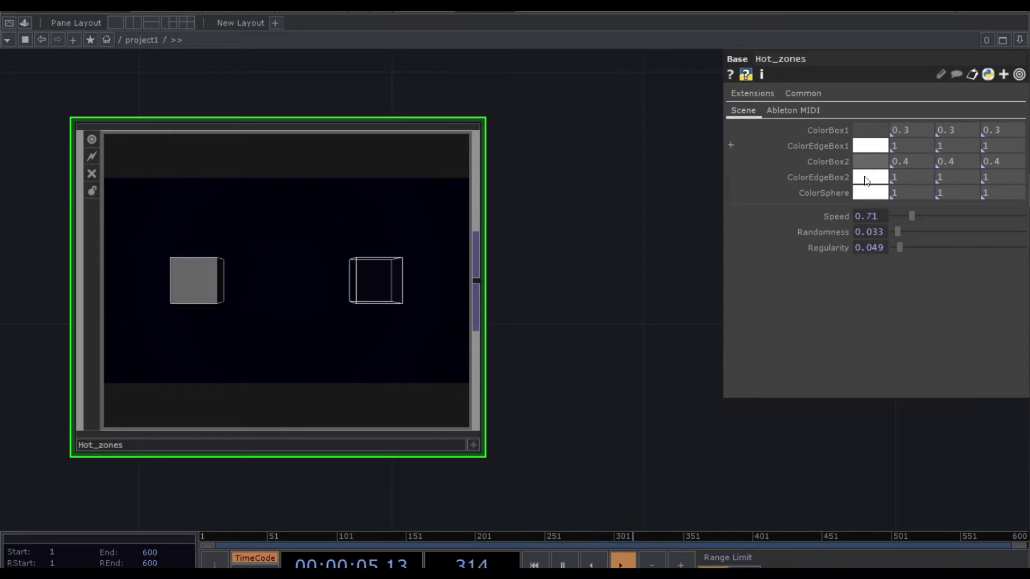
# Set ColorBox1 to orange and ColorBox2 to blue.
pyautogui.click(879, 132)
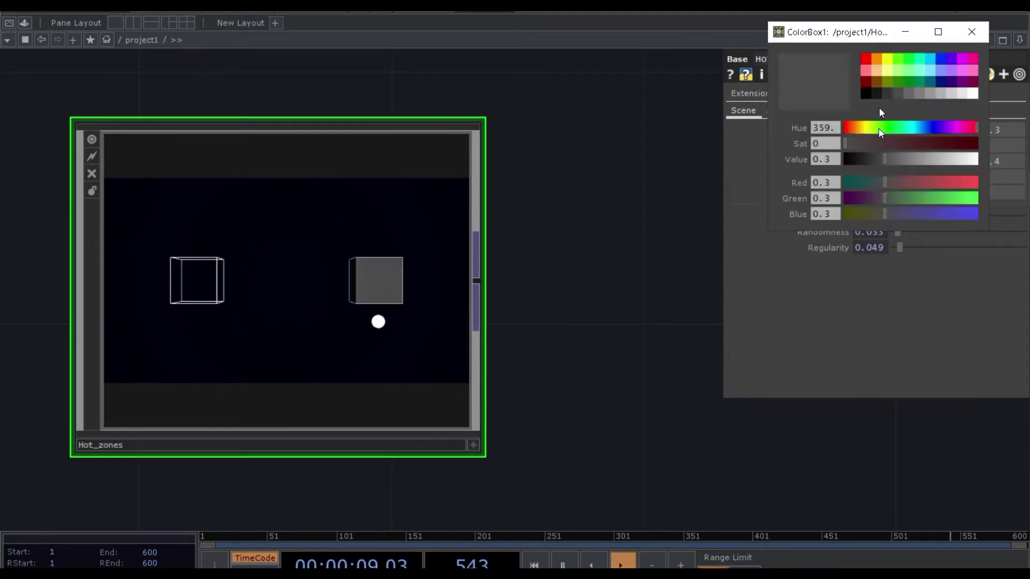
pyautogui.click(877, 61)
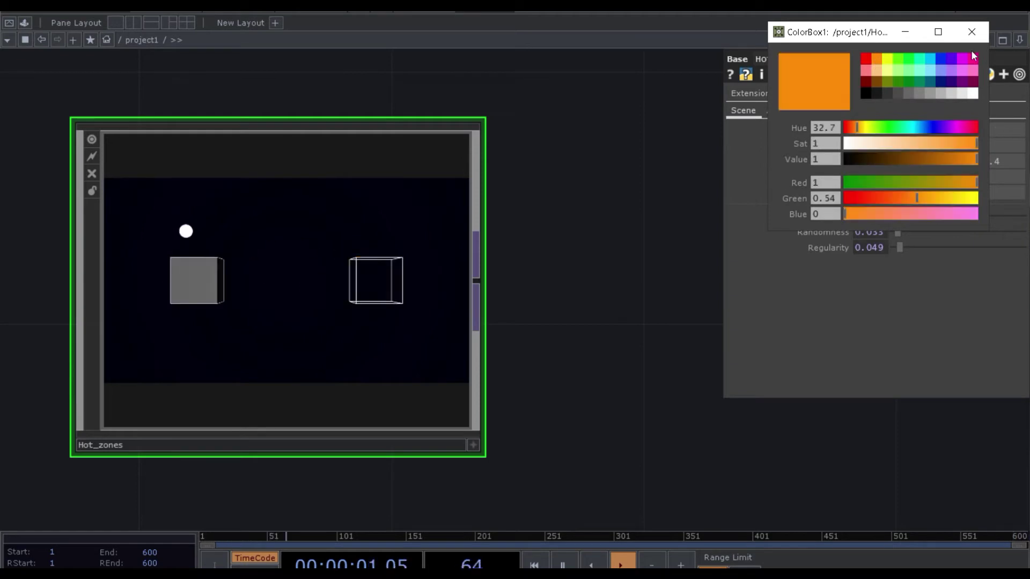
pyautogui.click(978, 32)
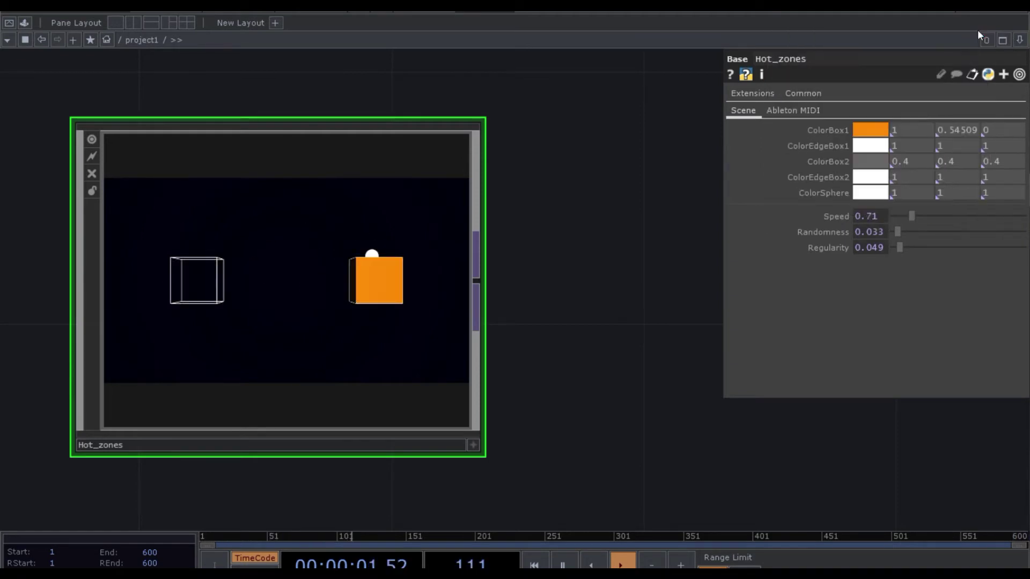
pyautogui.click(867, 164)
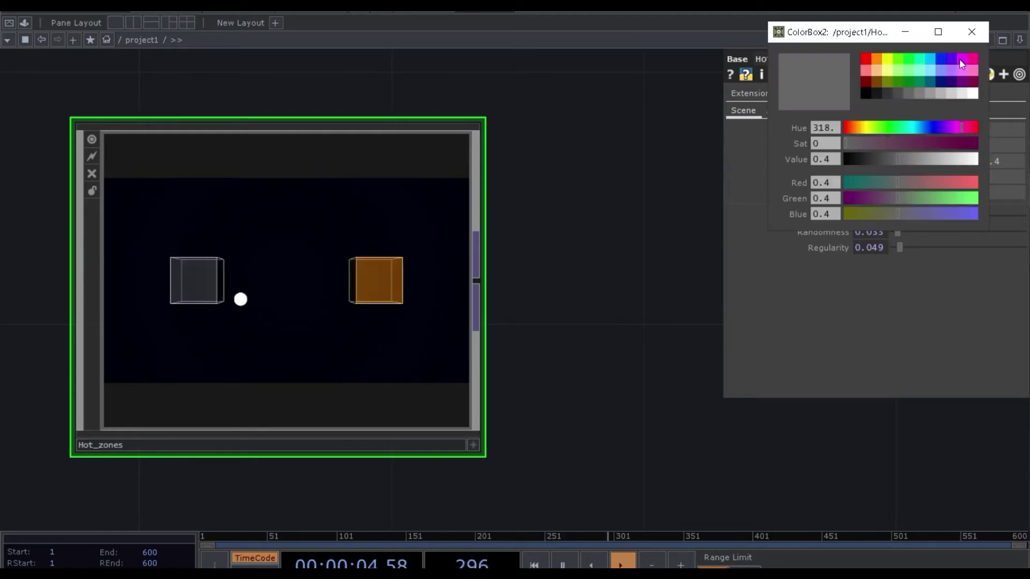
pyautogui.click(944, 64)
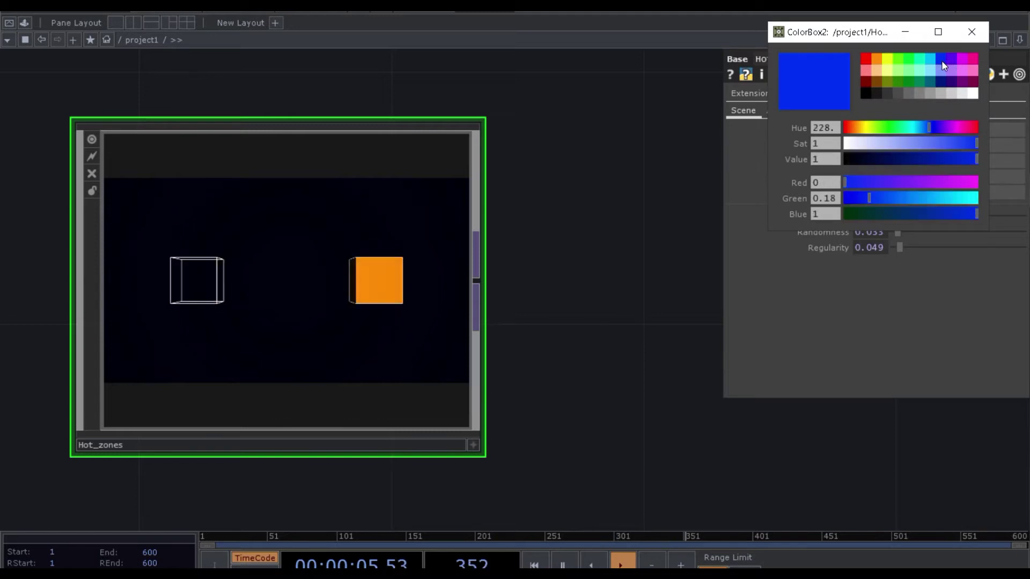
pyautogui.click(977, 33)
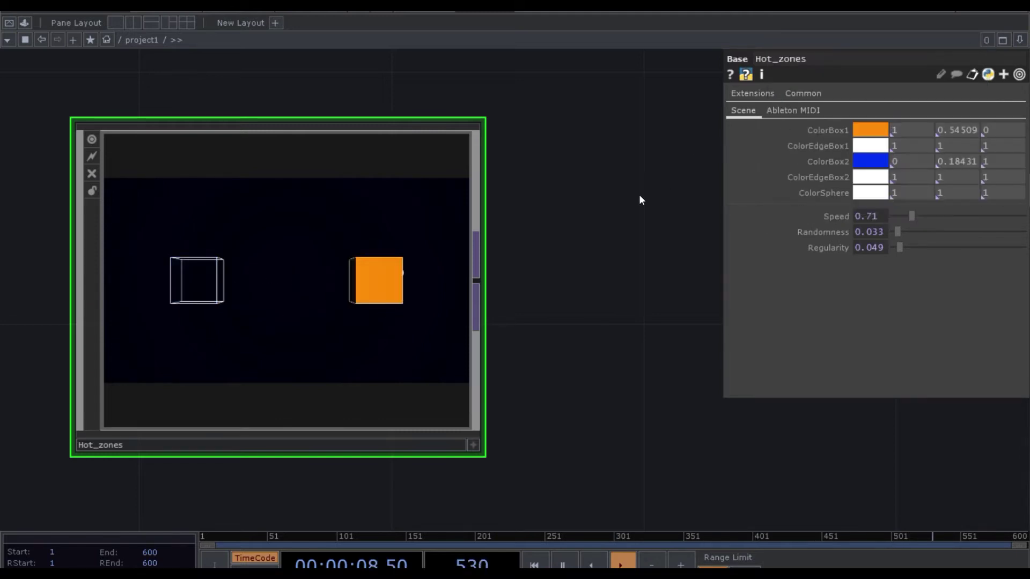
# Set ColorEdgeBox1 to yellow and ColorEdgeBox2 to pink.
pyautogui.click(871, 145)
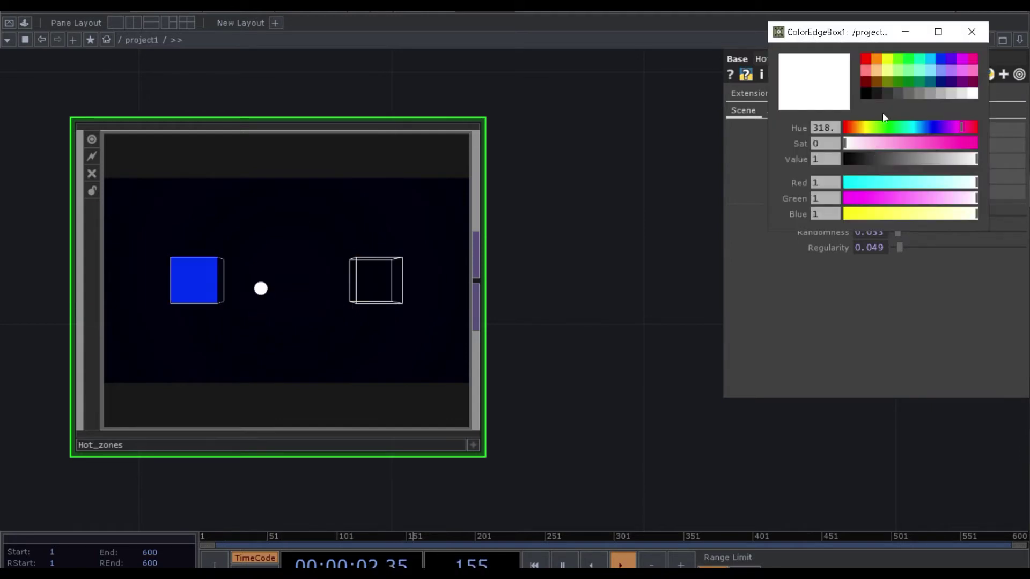
pyautogui.click(974, 58)
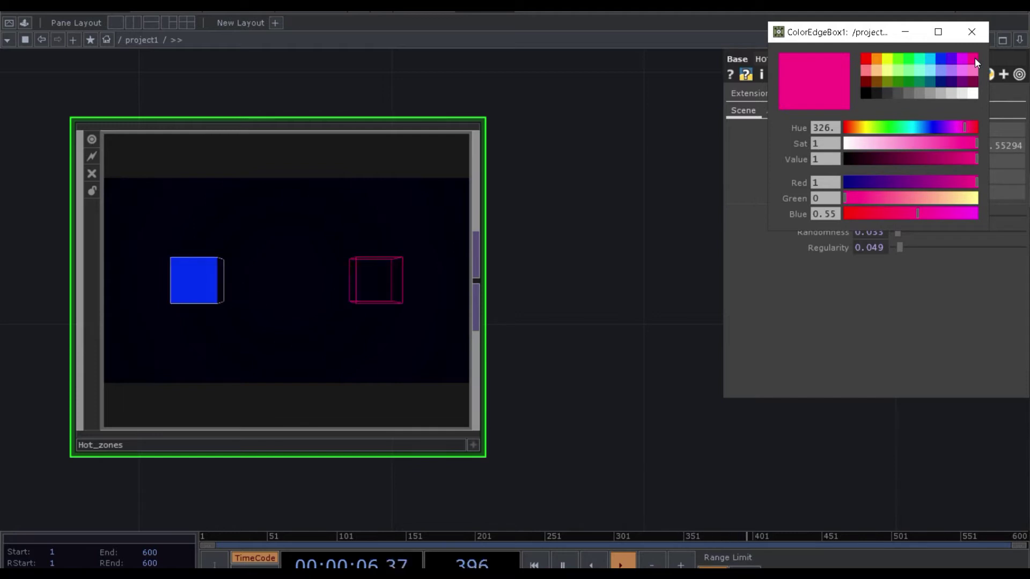
pyautogui.click(877, 60)
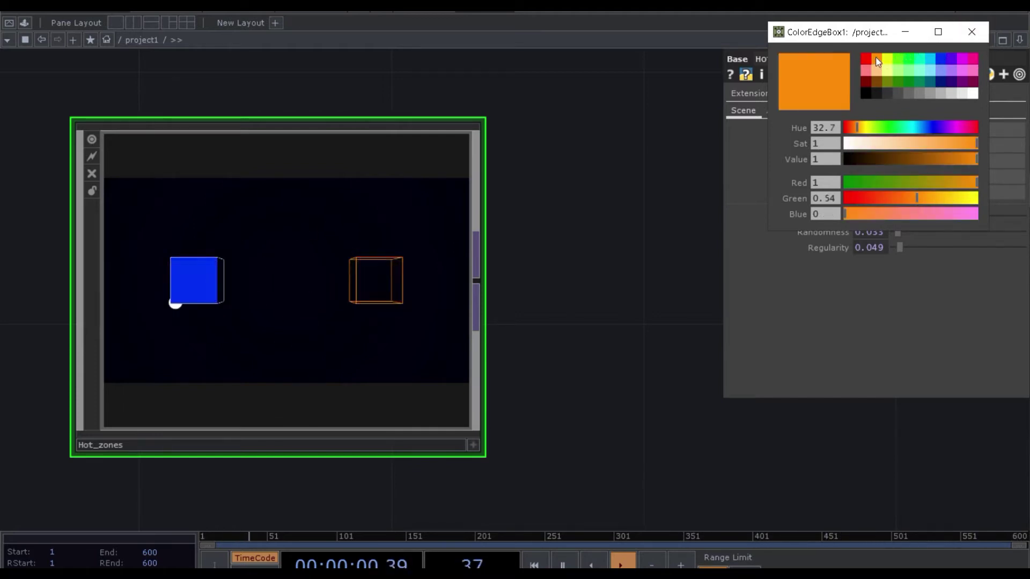
pyautogui.click(889, 58)
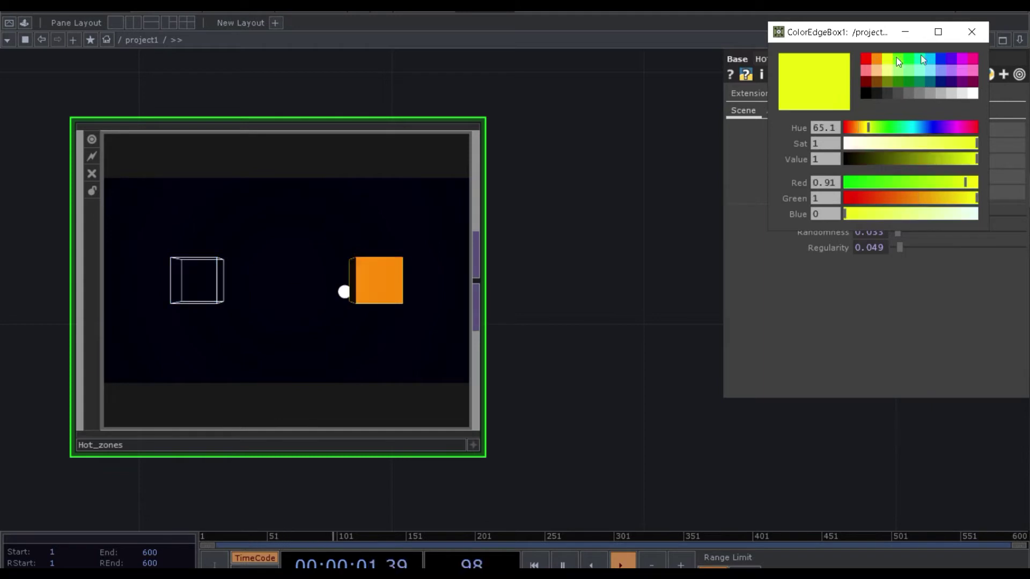
pyautogui.click(971, 32)
pyautogui.click(870, 177)
pyautogui.click(971, 57)
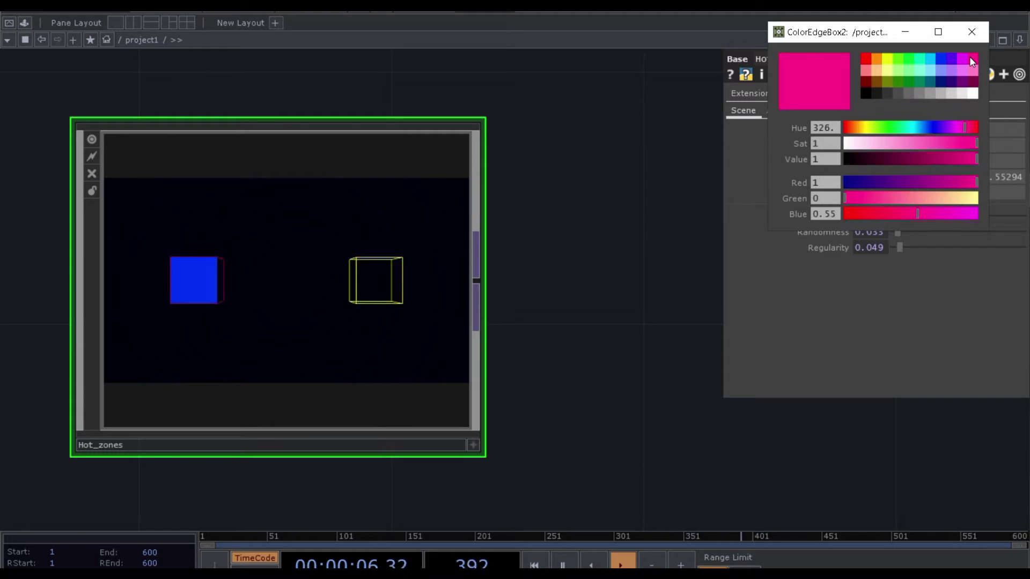
pyautogui.click(985, 33)
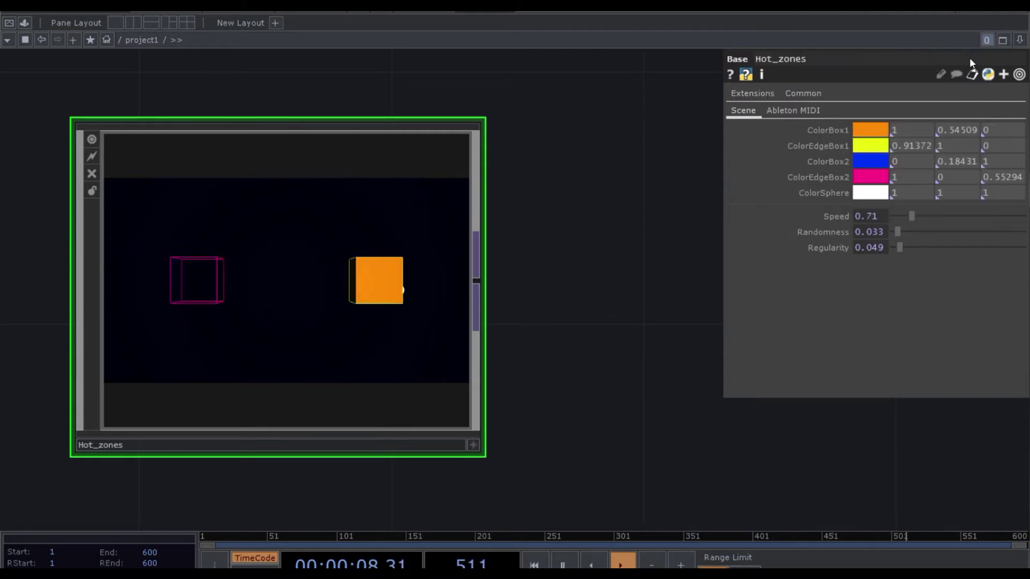
# Change the ColorSphere from dark blue to pure red (1, 0, 0).
pyautogui.click(877, 189)
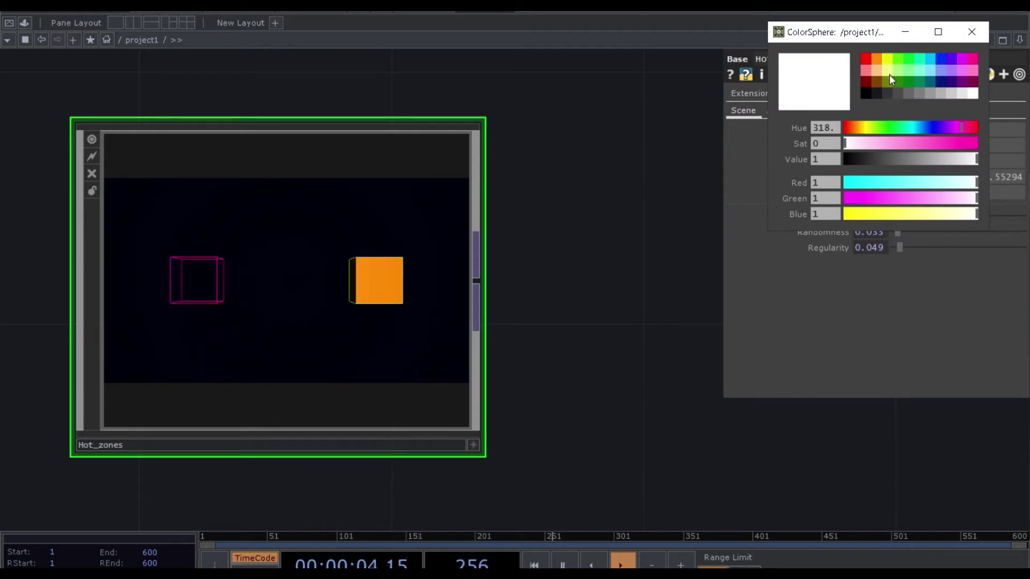
pyautogui.click(942, 83)
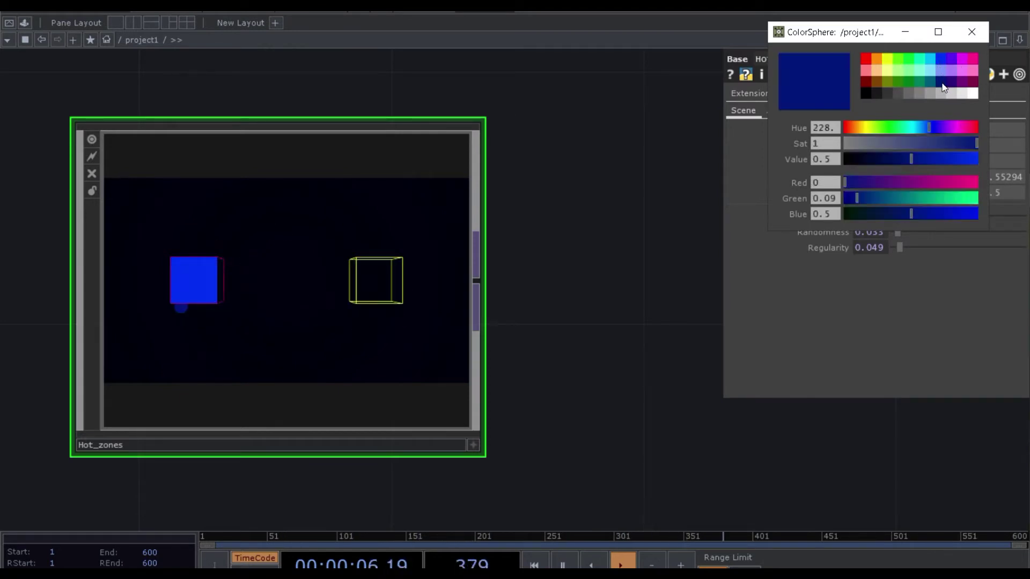
pyautogui.click(864, 59)
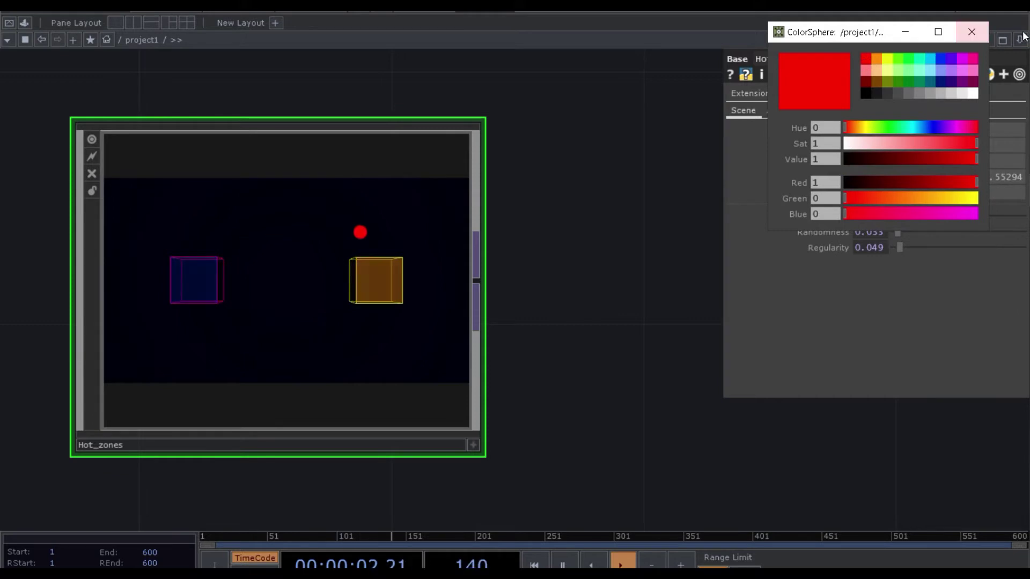
pyautogui.click(978, 37)
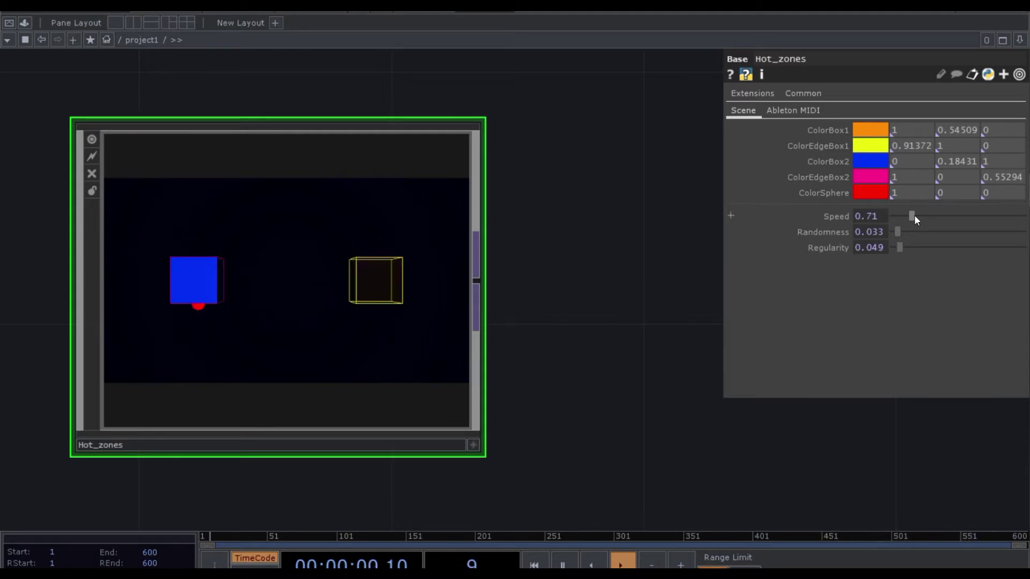
# Drag the motion sliders to Speed 0.66, Randomness 0.038 and Regularity 0.016.
pyautogui.moveTo(918, 216); pyautogui.dragTo(895, 221)
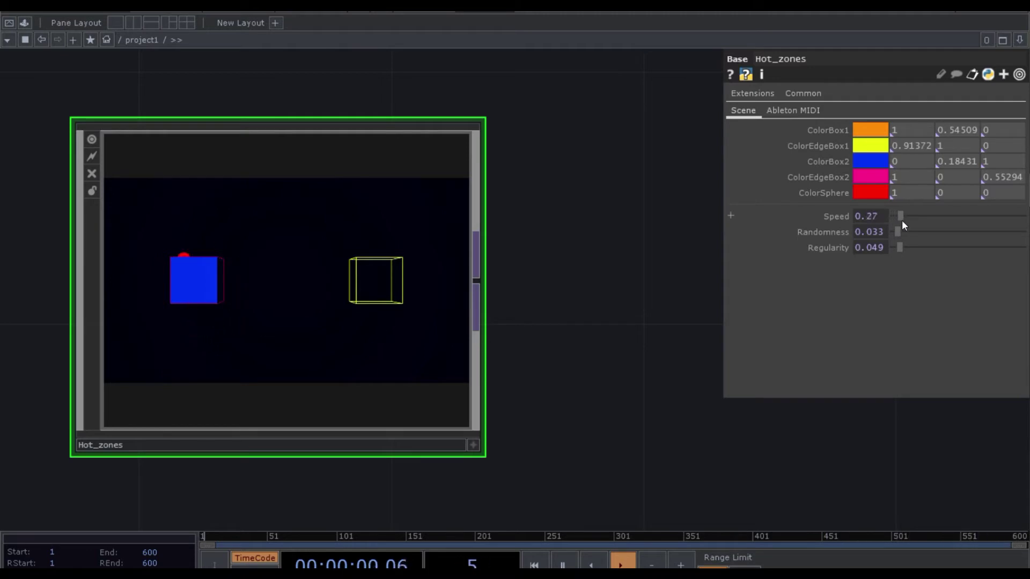
pyautogui.moveTo(907, 221); pyautogui.dragTo(1021, 249)
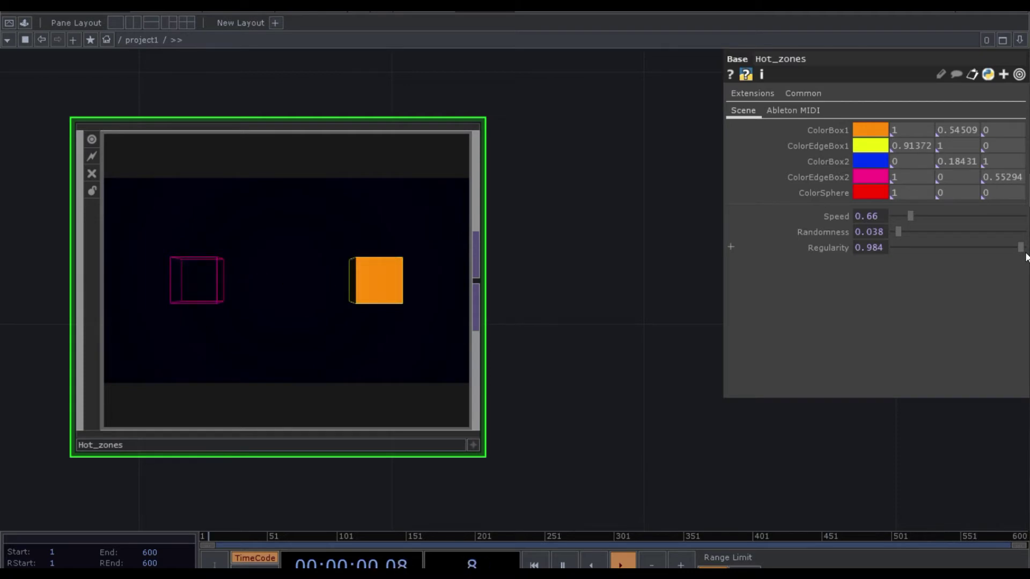
pyautogui.moveTo(1021, 248); pyautogui.dragTo(876, 248)
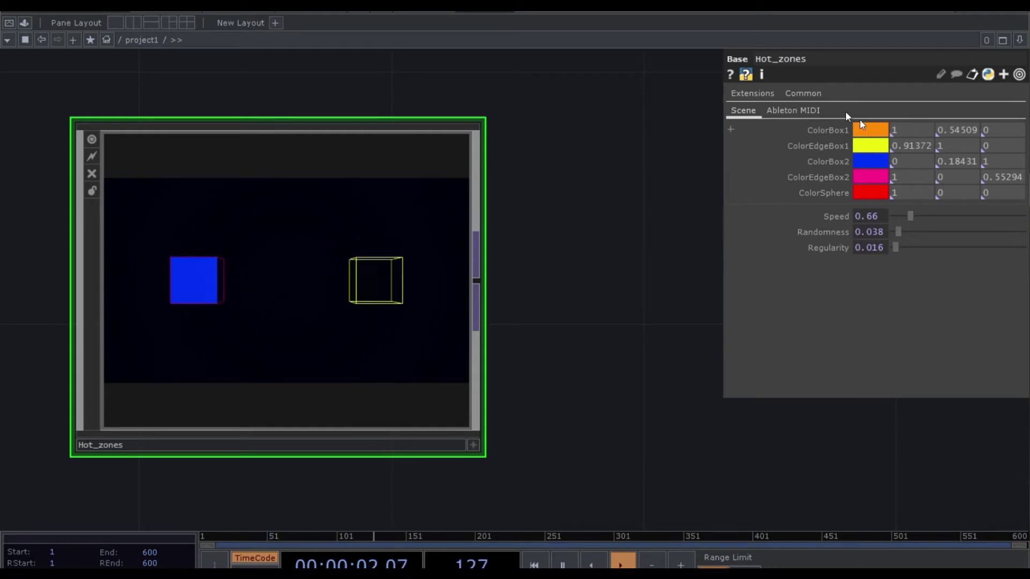
# Show the Ableton MIDI page: MIDI sound None, Note1 69, Note2 61.
pyautogui.click(803, 113)
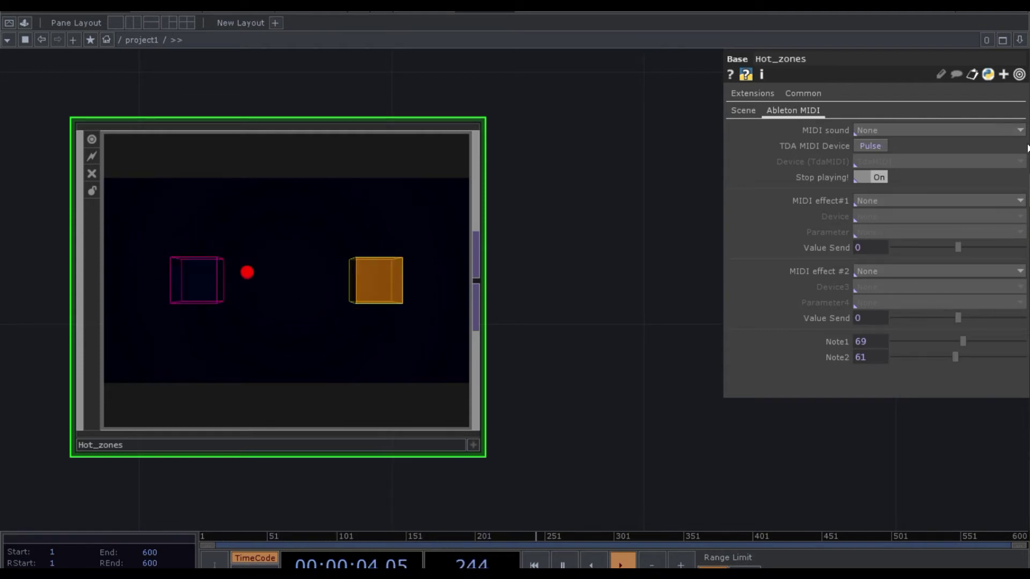
# In Ableton, search Instruments for 'grand piano' and load Grand Piano.adg onto the first MIDI track.
pyautogui.moveTo(1028, 148)
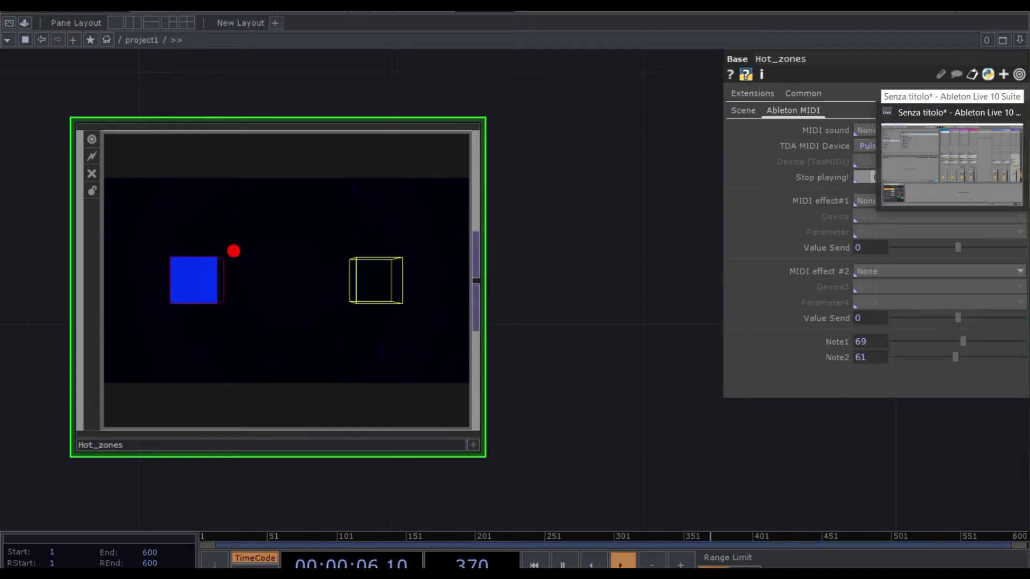
pyautogui.click(951, 161)
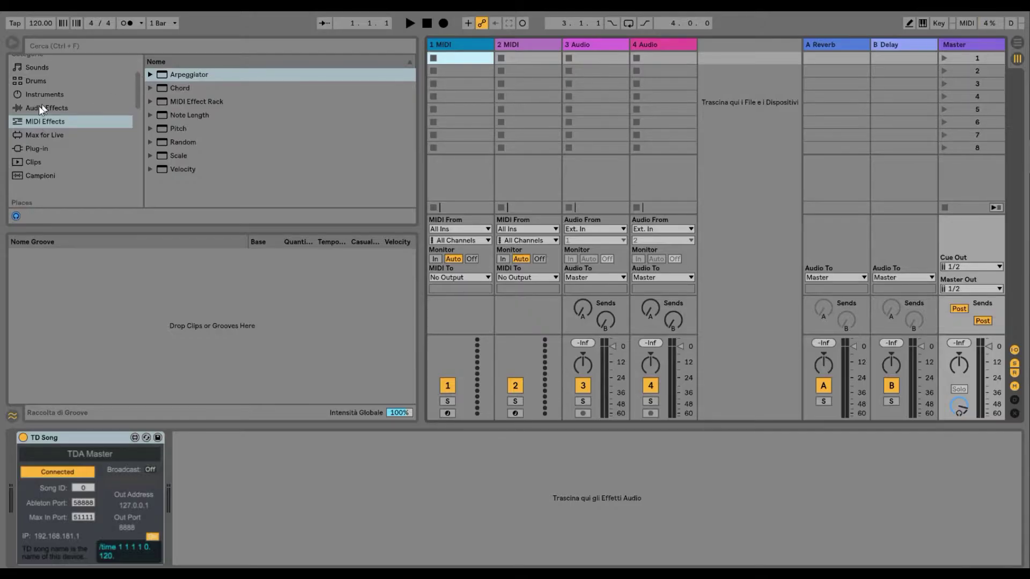
pyautogui.scroll(3, 40, 110)
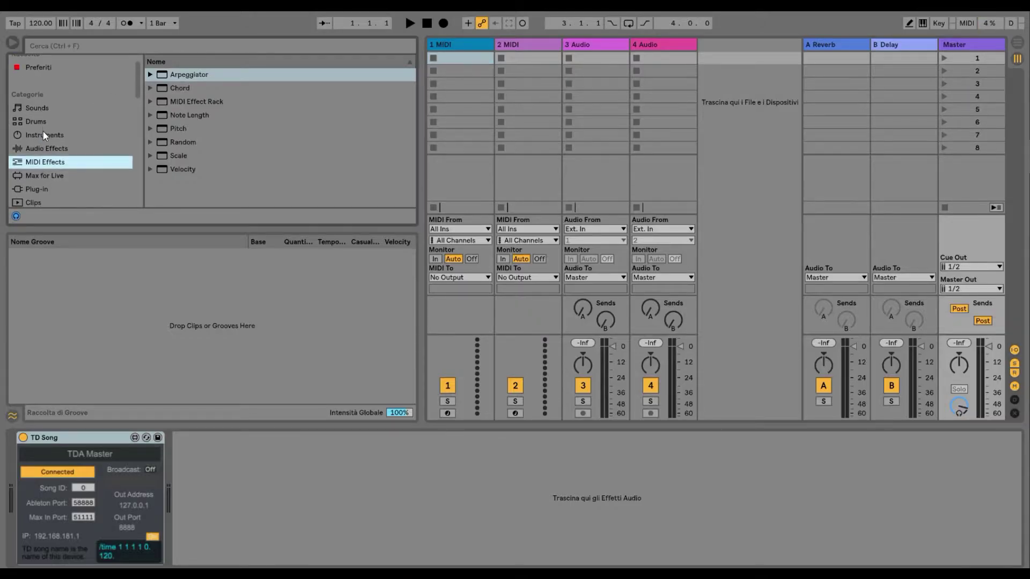
pyautogui.click(44, 136)
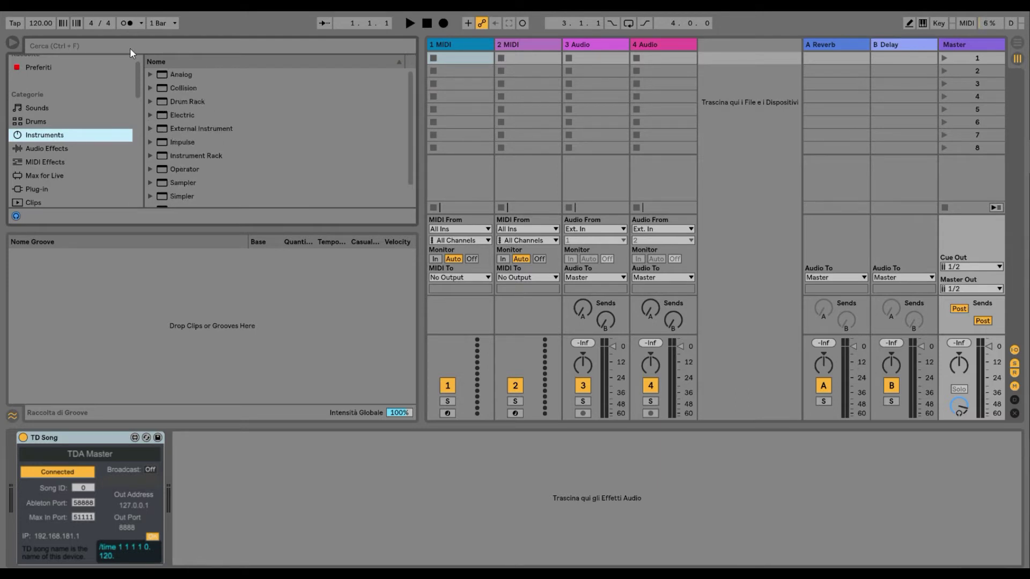
pyautogui.click(113, 47)
pyautogui.write('gra')
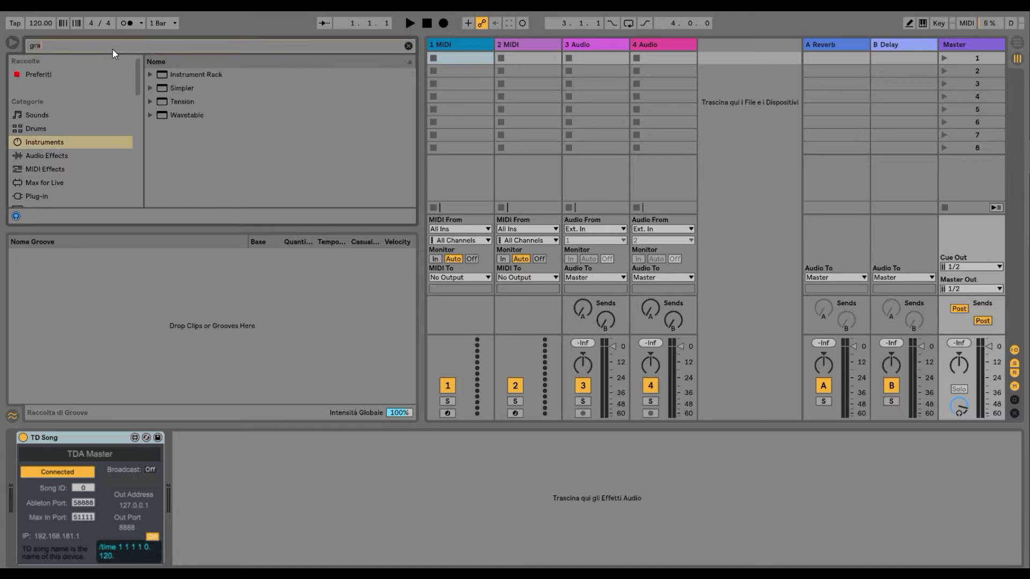
pyautogui.write('nd piano')
pyautogui.click(150, 75)
pyautogui.click(158, 87)
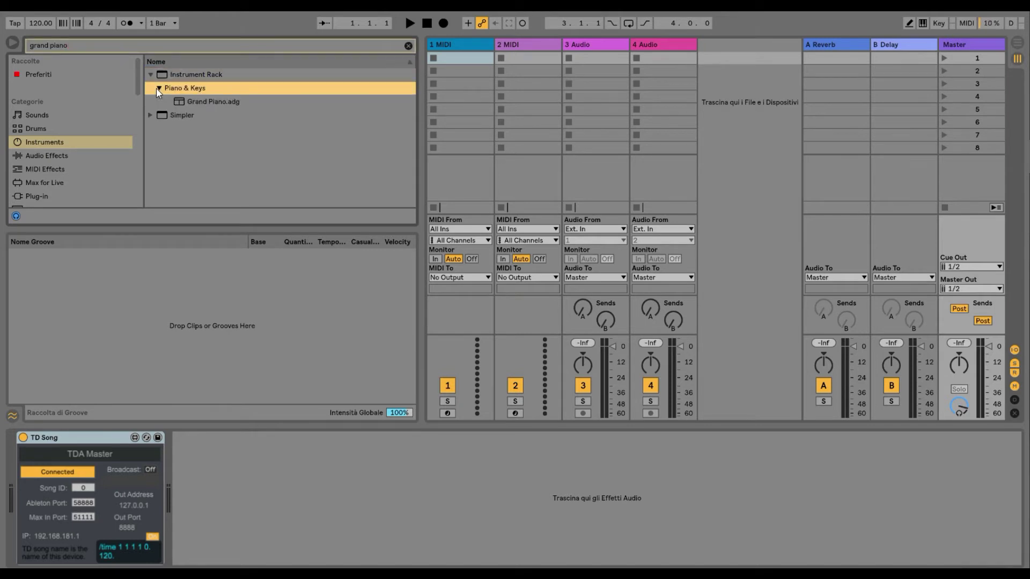
pyautogui.click(193, 104)
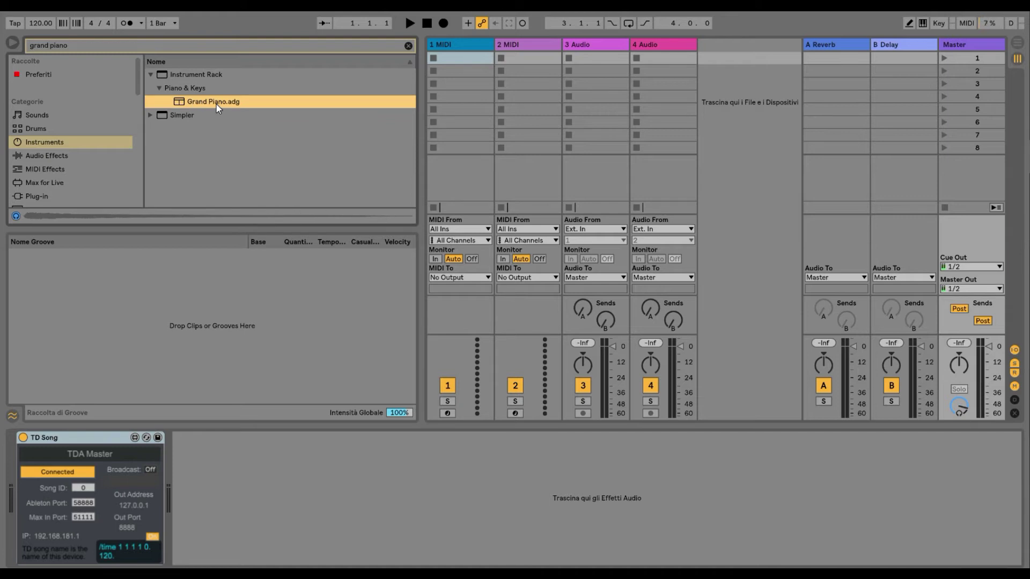
pyautogui.moveTo(217, 104); pyautogui.dragTo(461, 49)
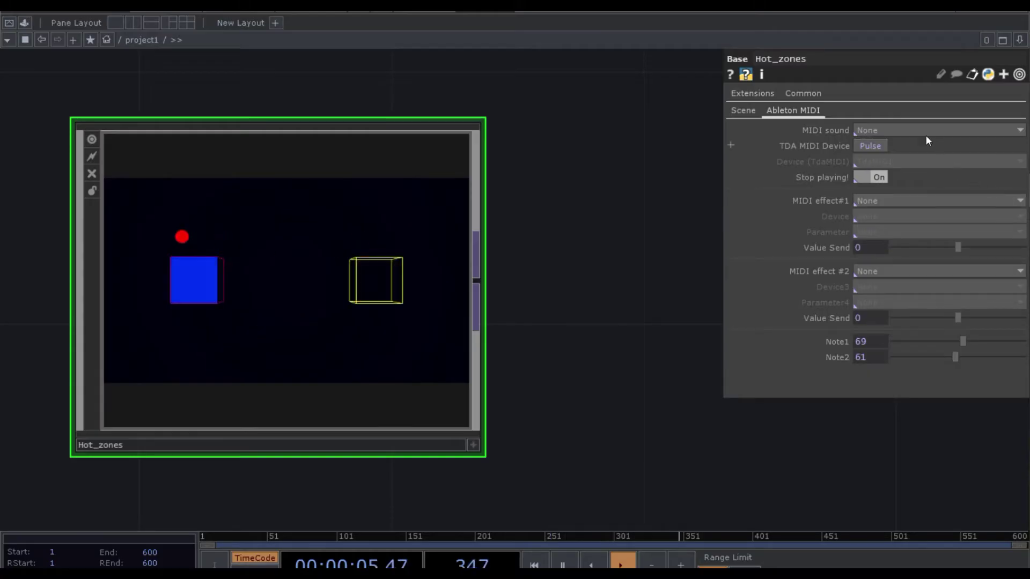
# Choose 1-Grand Piano from the Hot_zones MIDI sound dropdown.
pyautogui.click(920, 130)
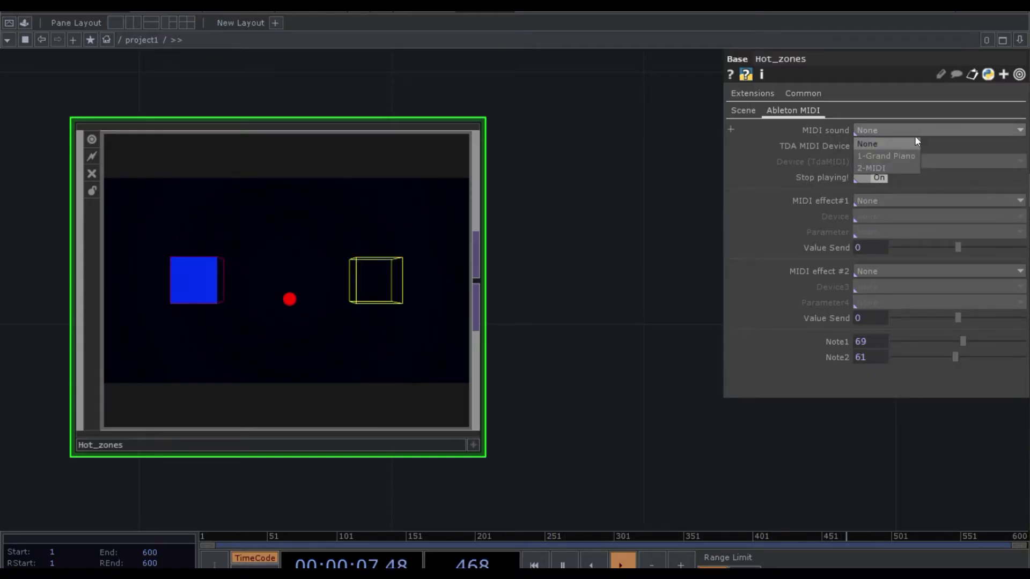
pyautogui.click(893, 157)
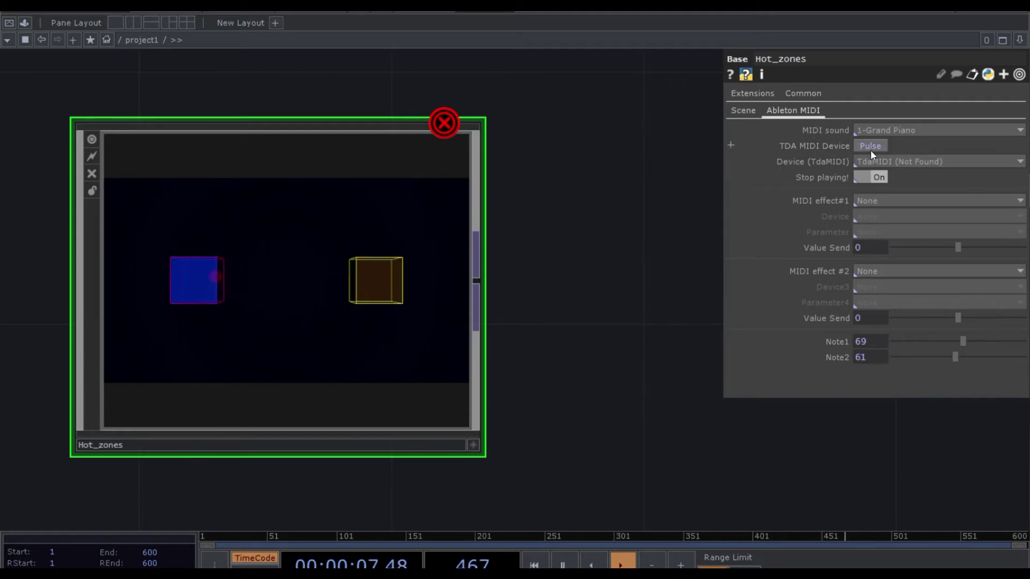
# Pulse the TDA MIDI Device refresh so Hot_zones detects TdaMIDI, keeping it as the device.
pyautogui.click(870, 149)
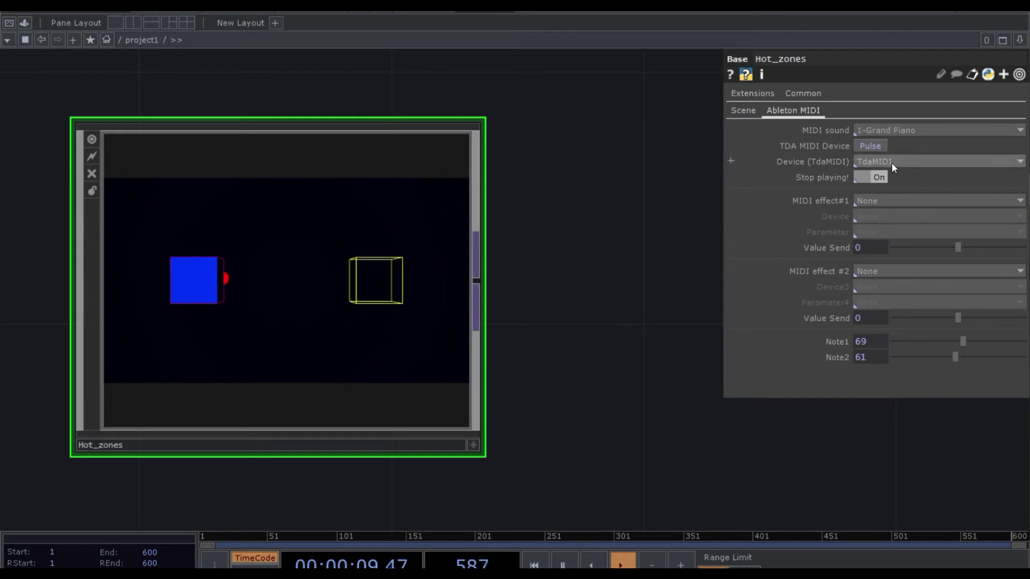
pyautogui.click(893, 162)
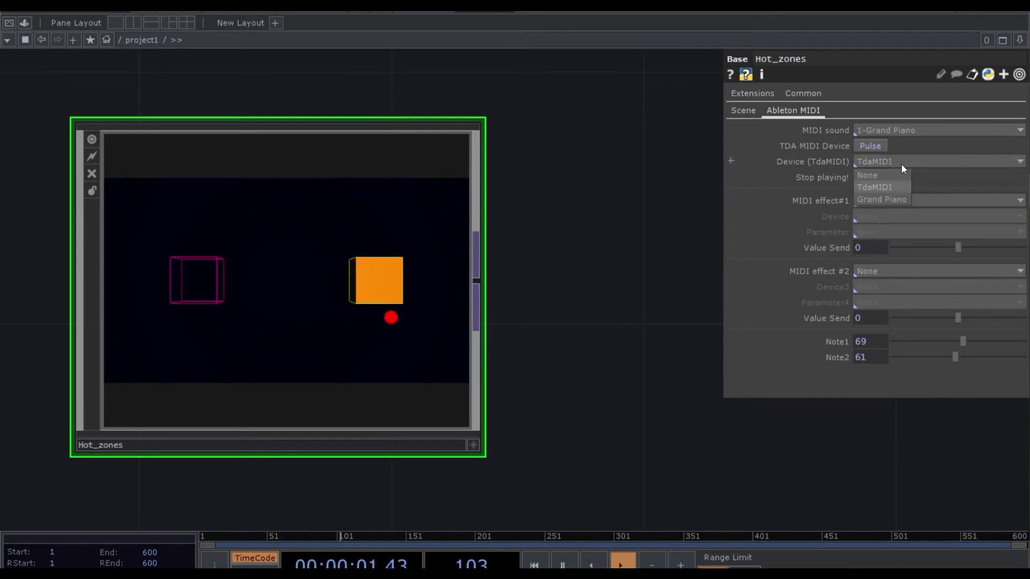
pyautogui.click(913, 160)
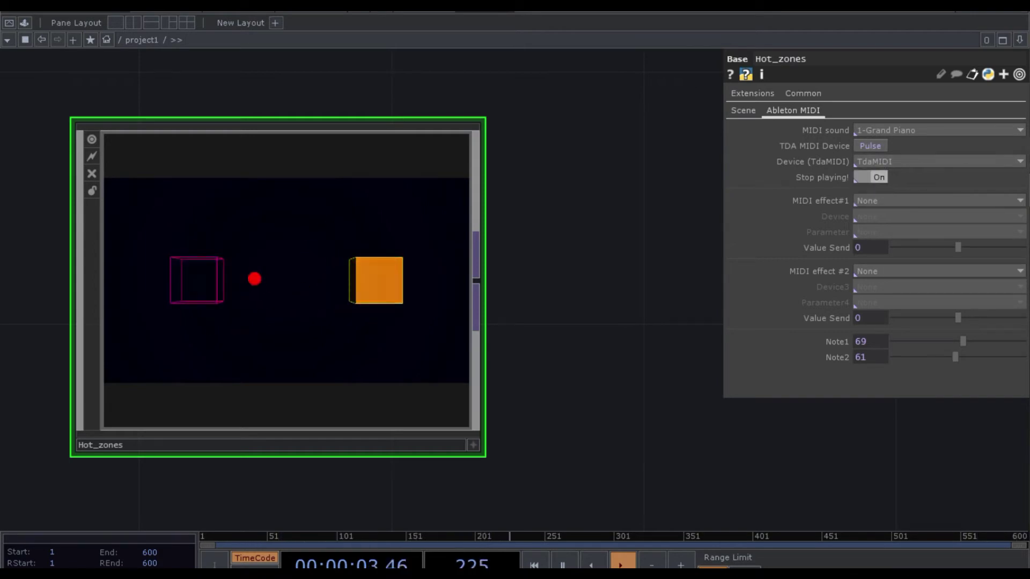
pyautogui.hotkey('alt', 'Tab')
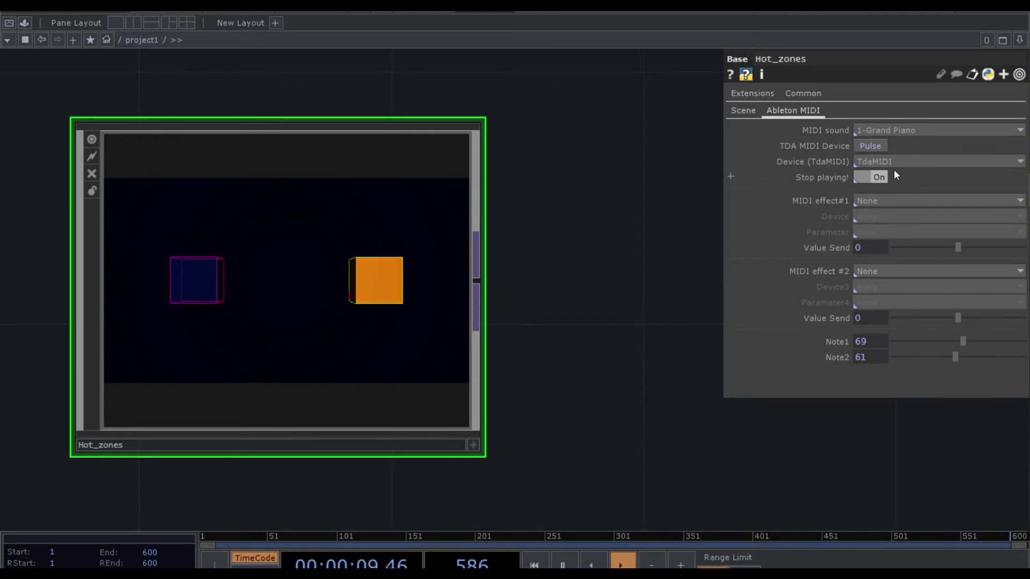
# Toggle Stop playing off and back on, leaving MIDI effect#1 at None.
pyautogui.click(866, 178)
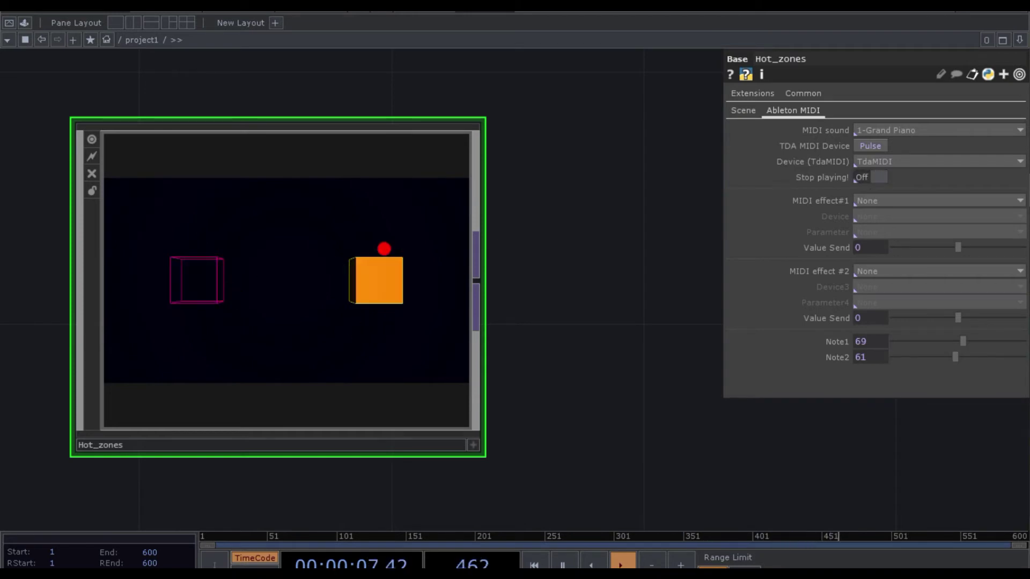
pyautogui.press('XF86AudioRaiseVolume')
pyautogui.press('XF86AudioRaiseVolume')
pyautogui.press('XF86AudioRaiseVolume')
pyautogui.press('XF86AudioRaiseVolume')
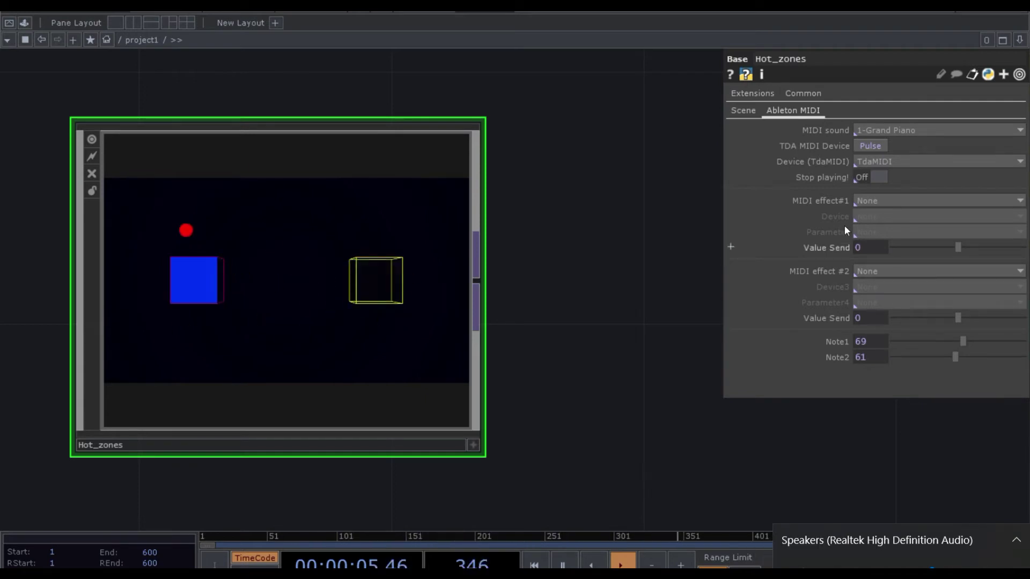
pyautogui.click(868, 180)
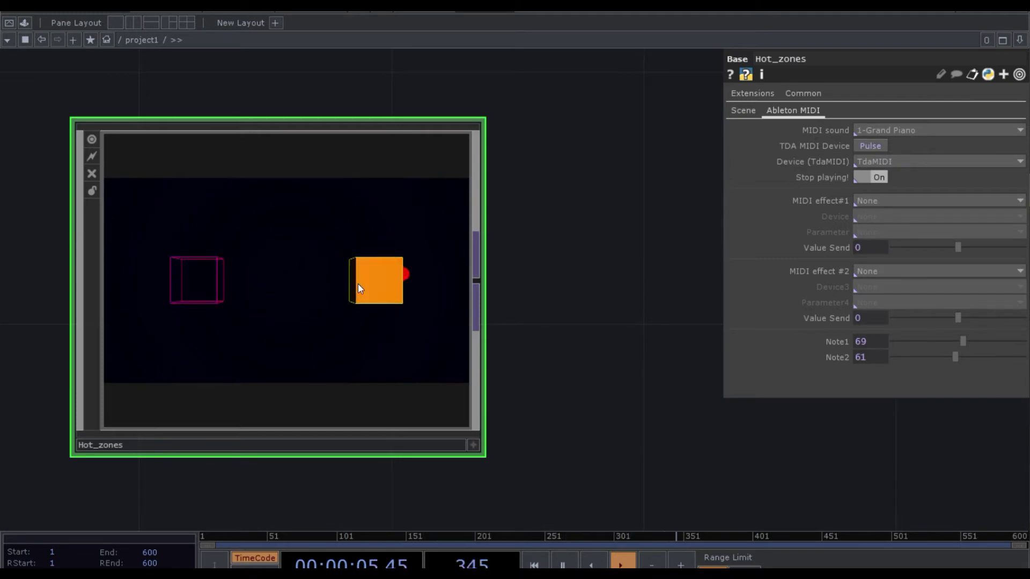
pyautogui.click(893, 201)
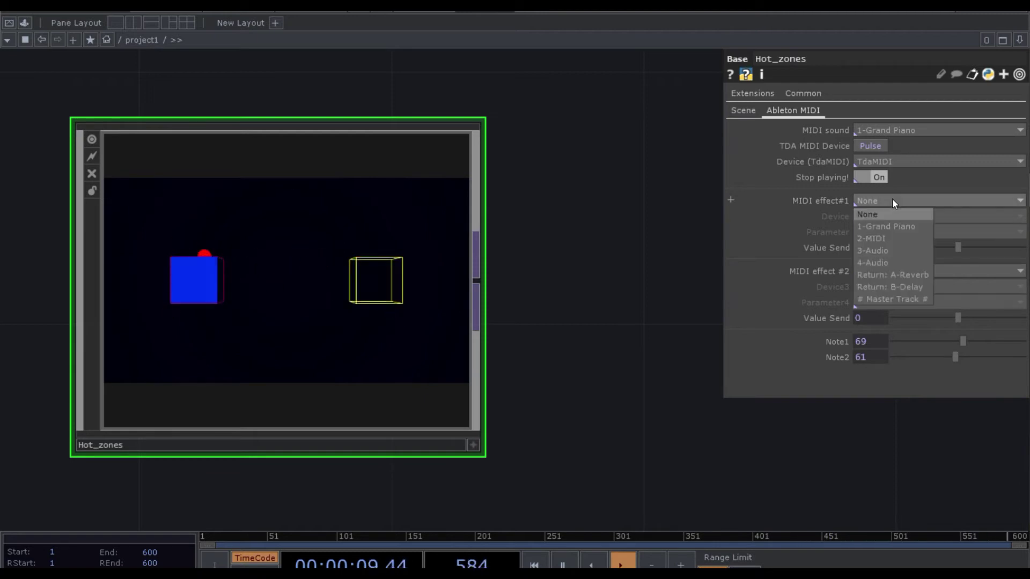
pyautogui.click(893, 201)
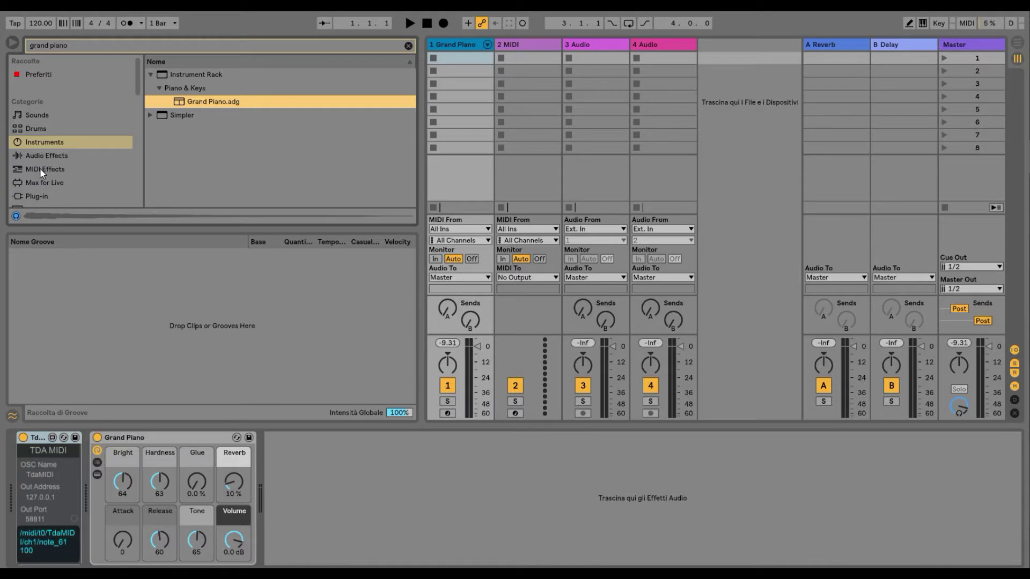
# Search the MIDI Effects browser for 'scal' in place of the old grand piano search.
pyautogui.click(40, 168)
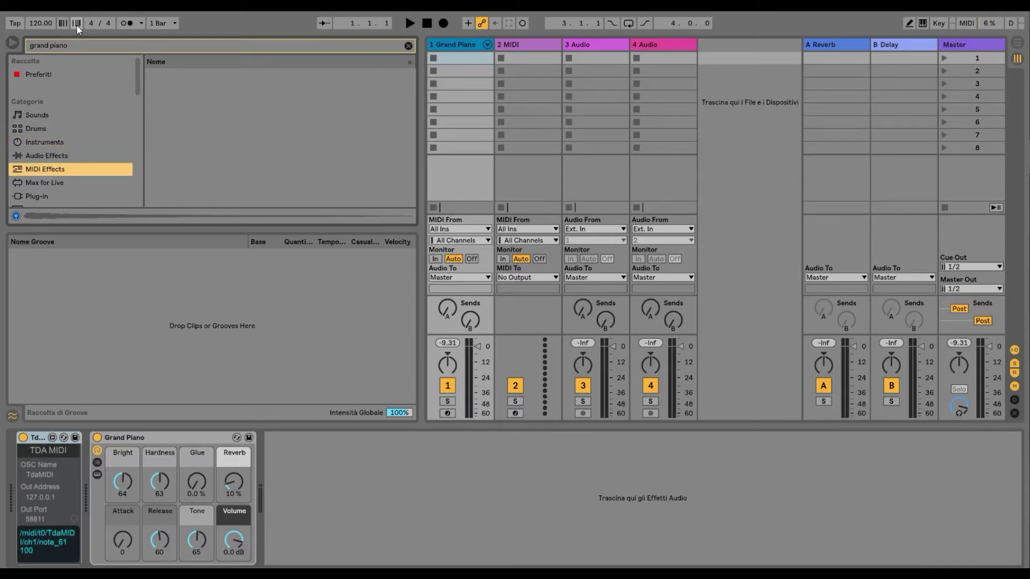
pyautogui.moveTo(73, 41); pyautogui.dragTo(19, 47)
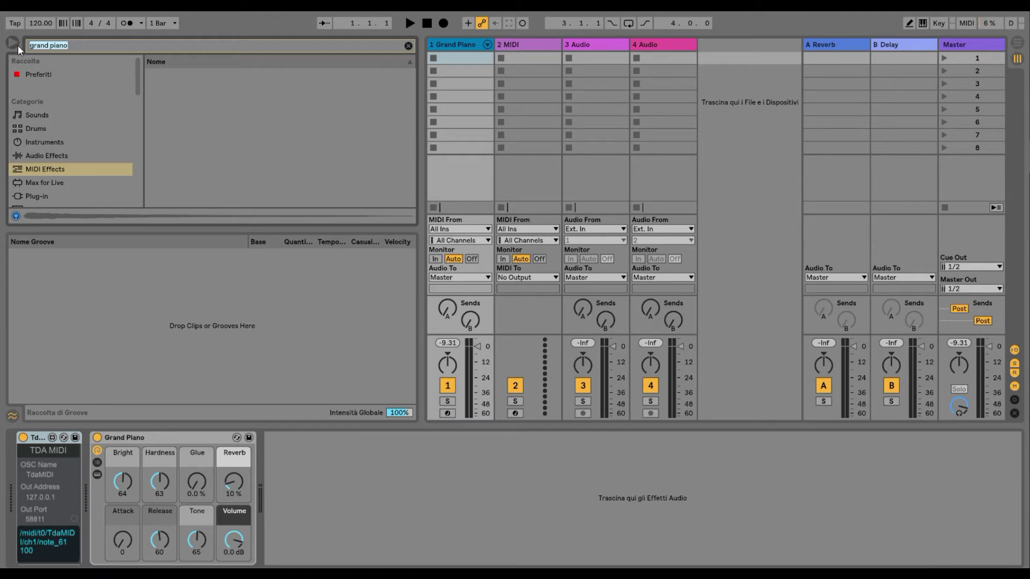
pyautogui.press('BackSpace')
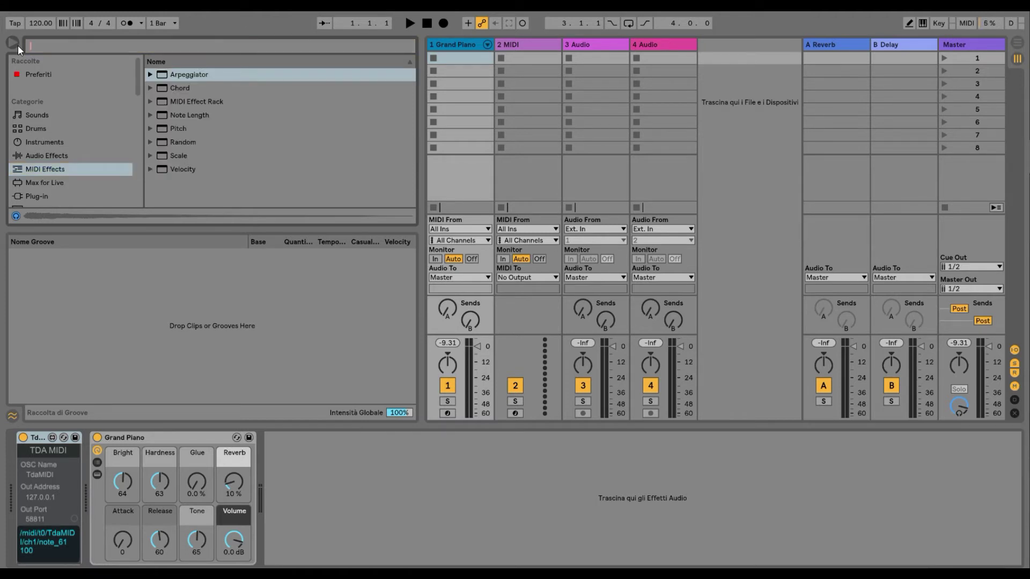
pyautogui.write('scale')
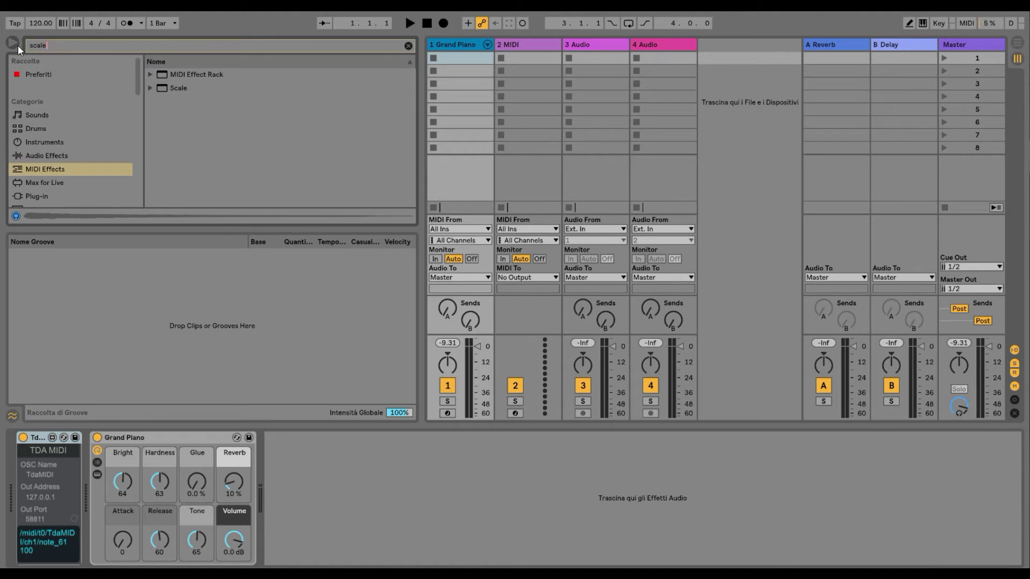
# Drag the C Major scale preset onto the Grand Piano track, ahead of the Grand Piano device.
pyautogui.click(149, 88)
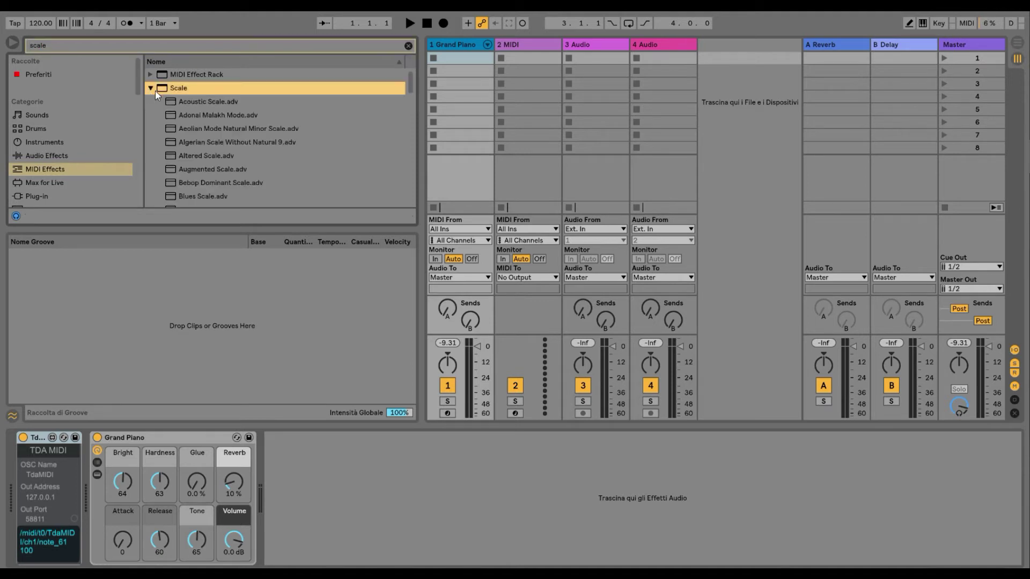
pyautogui.scroll(-2, 196, 130)
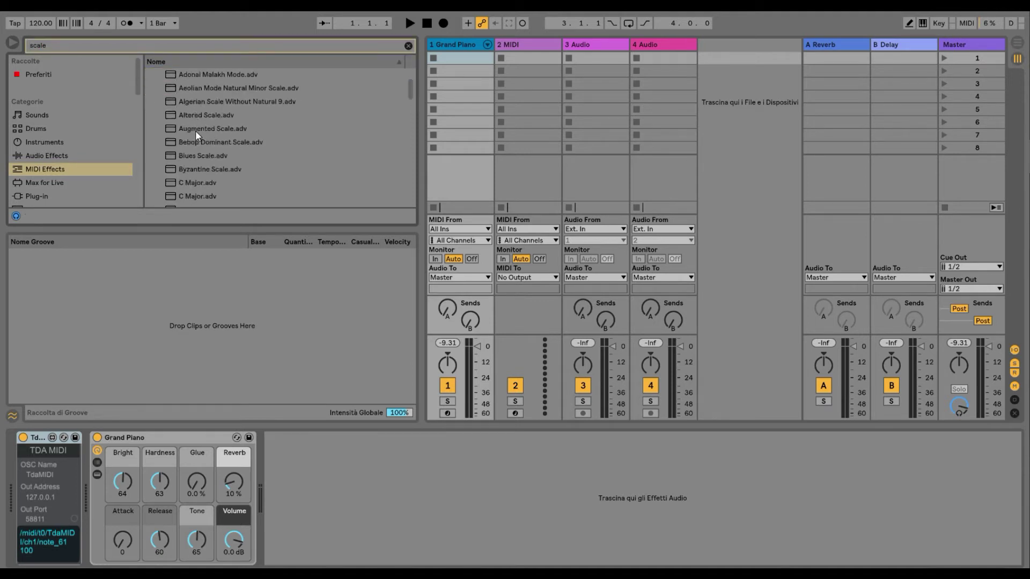
pyautogui.click(194, 182)
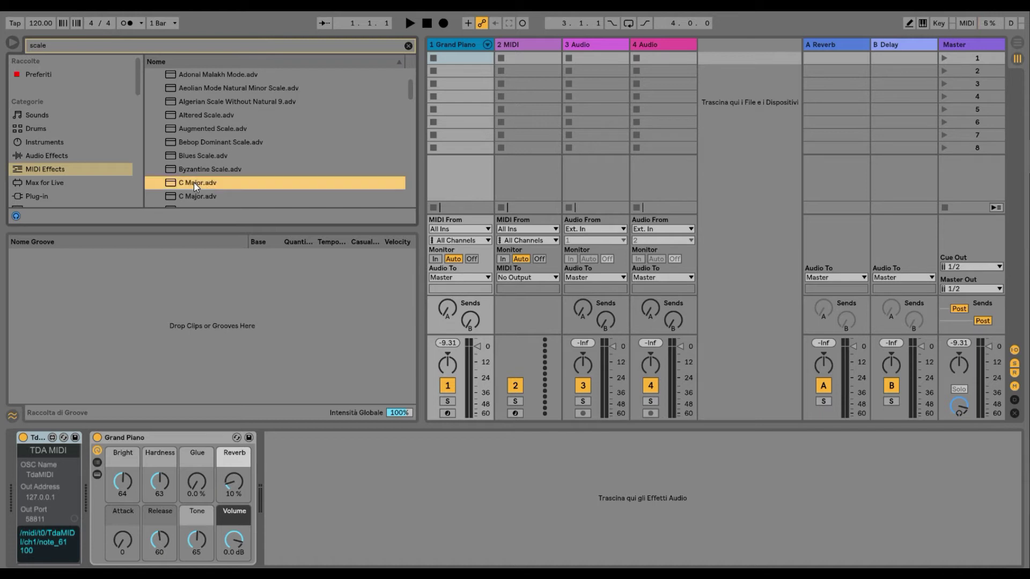
pyautogui.moveTo(194, 182); pyautogui.dragTo(290, 478)
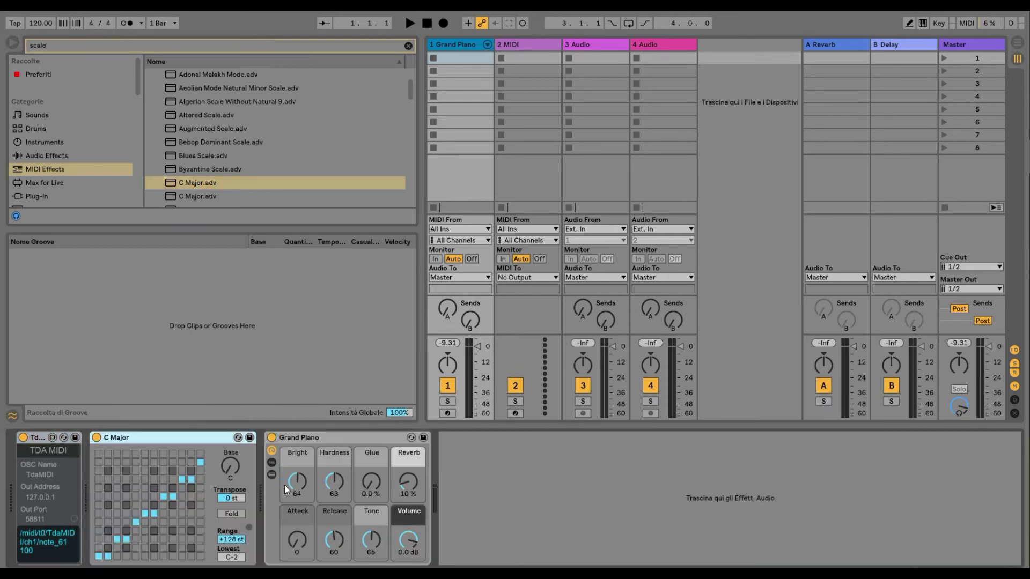
pyautogui.click(325, 439)
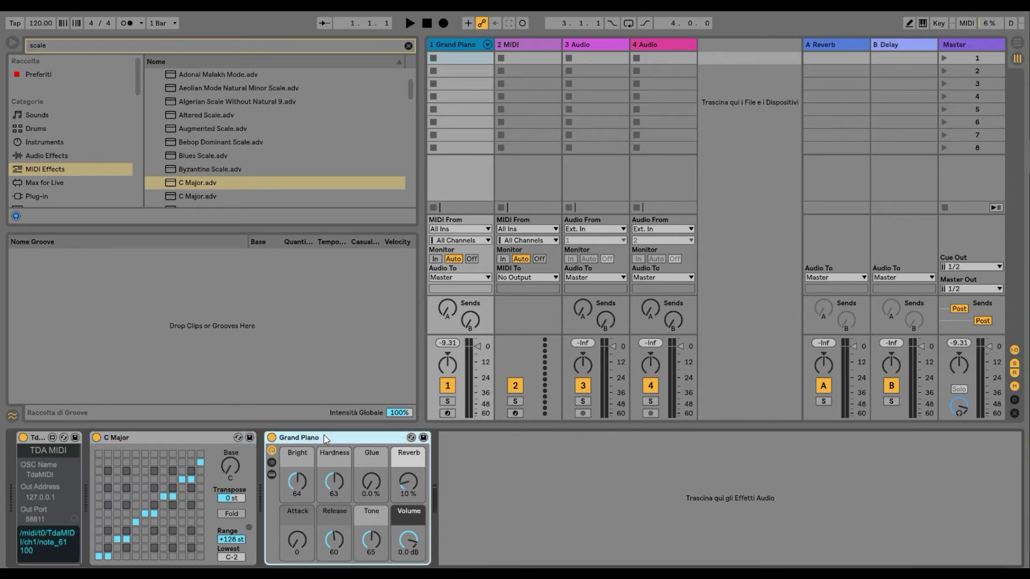
pyautogui.click(188, 437)
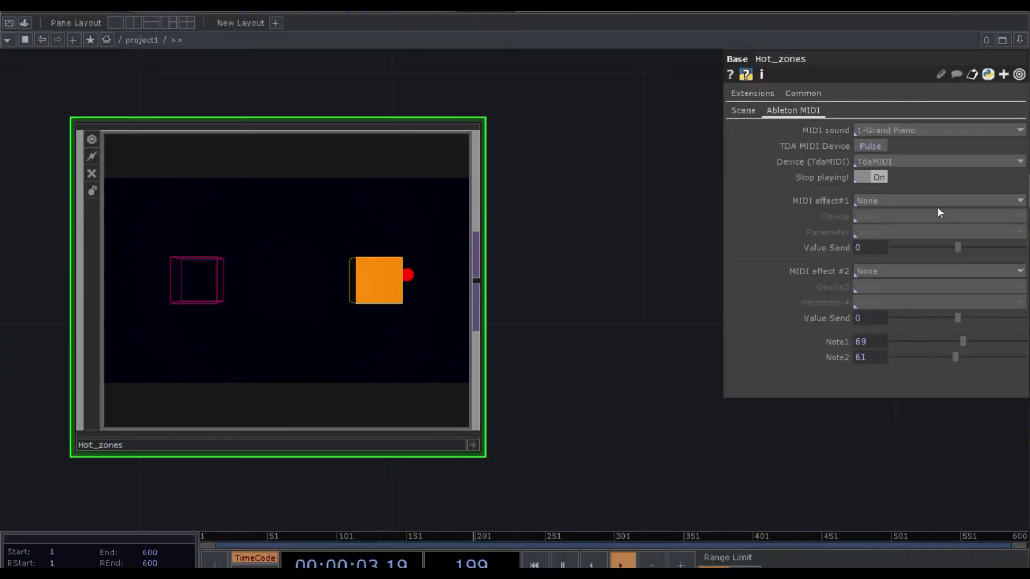
# Point MIDI effect#1 at 1-Grand Piano / C Major / Transpose.
pyautogui.click(936, 202)
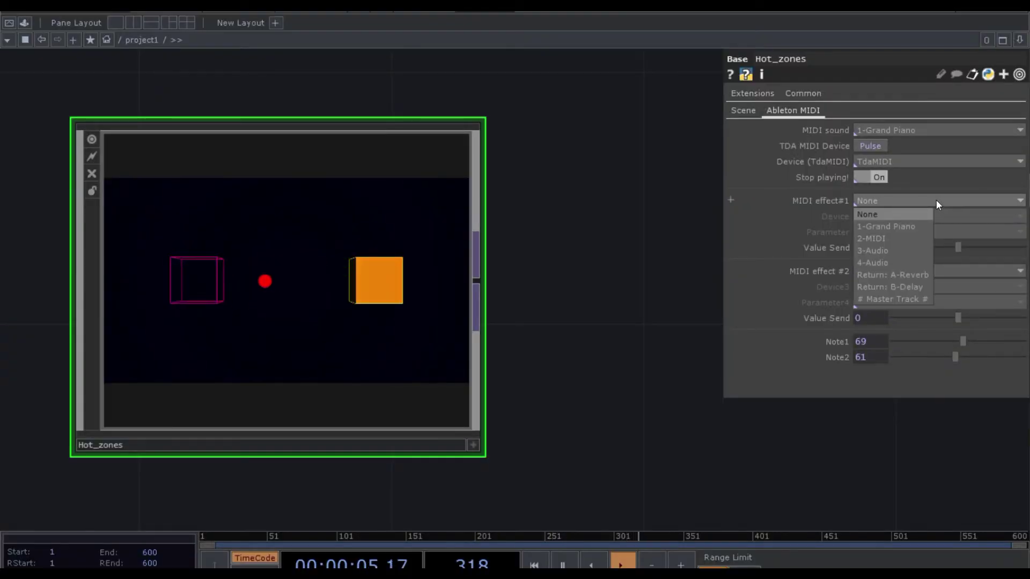
pyautogui.click(890, 227)
pyautogui.click(890, 217)
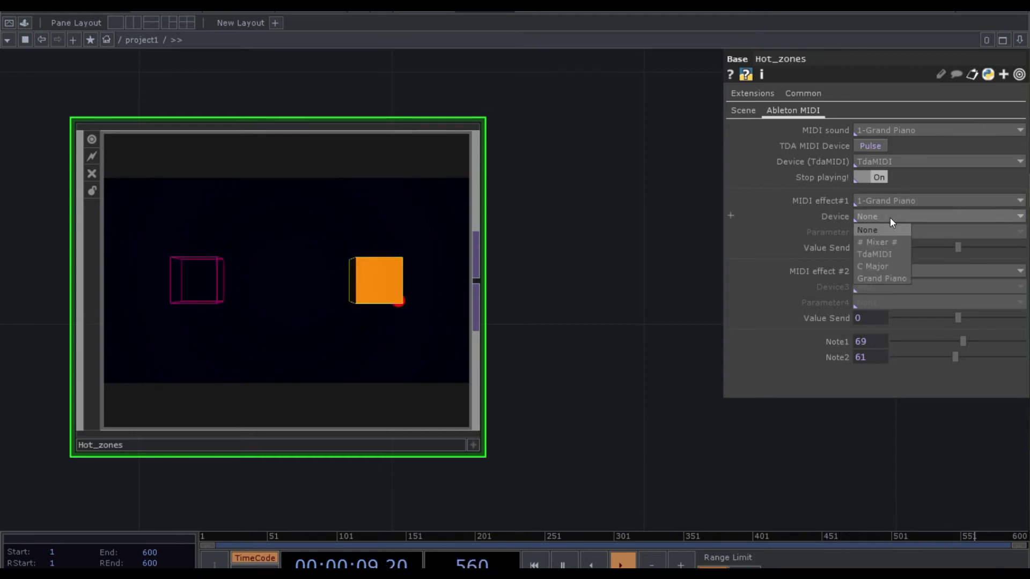
pyautogui.click(880, 267)
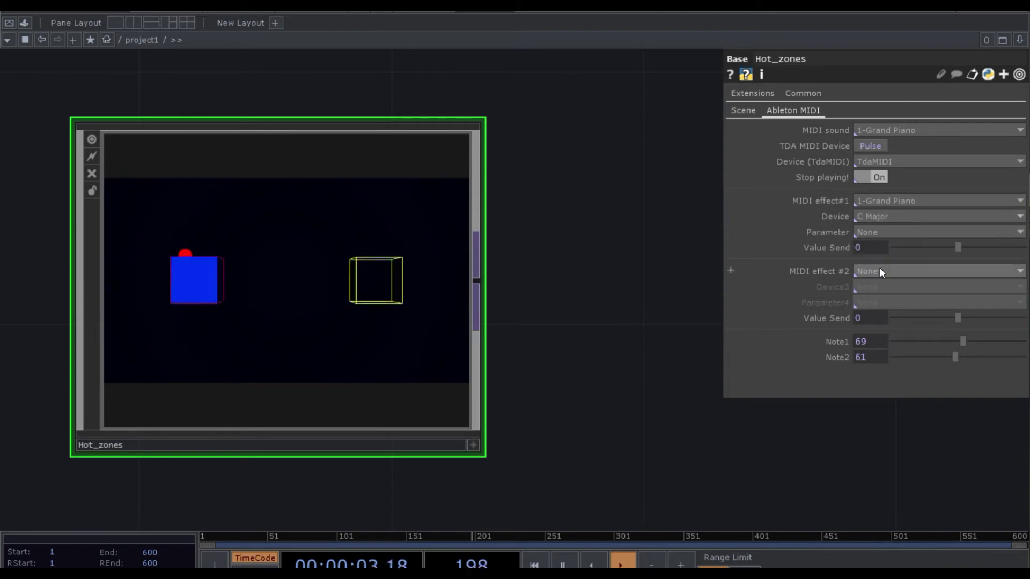
pyautogui.click(880, 232)
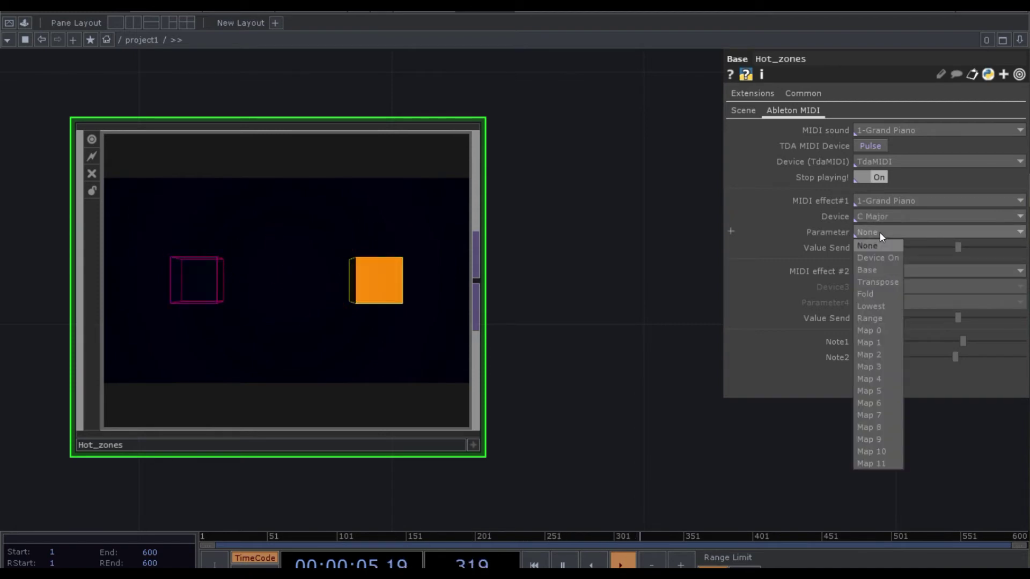
pyautogui.click(874, 281)
# Point MIDI effect #2 at 1-Grand Piano / C Major / Base and switch Stop playing! off.
pyautogui.click(879, 271)
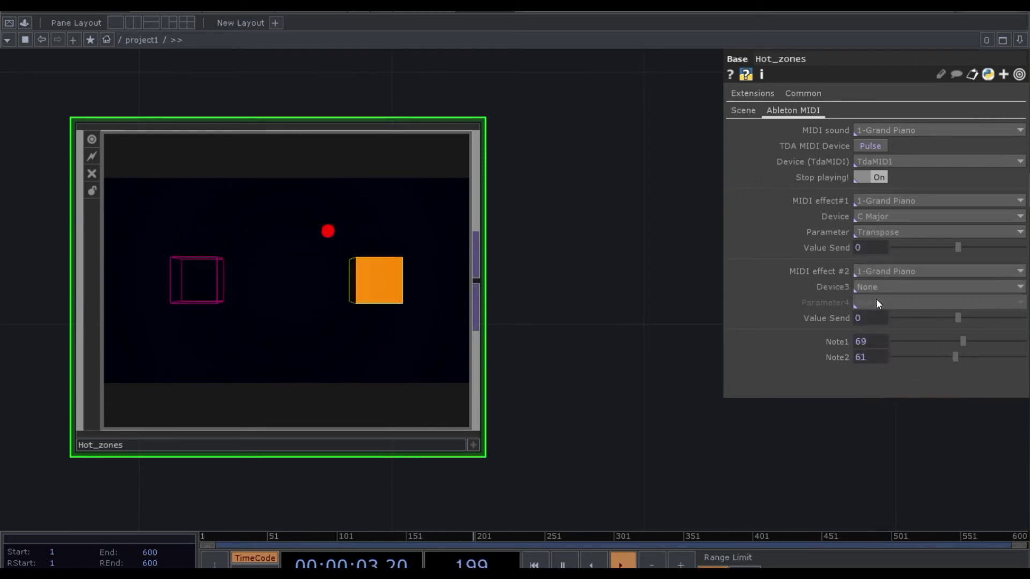
pyautogui.click(881, 288)
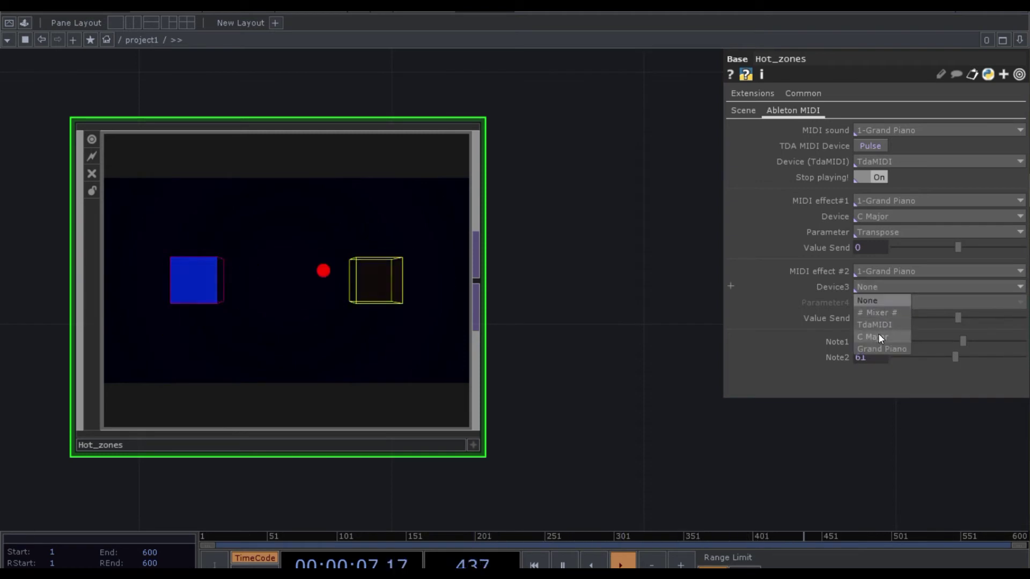
pyautogui.click(879, 337)
pyautogui.click(888, 302)
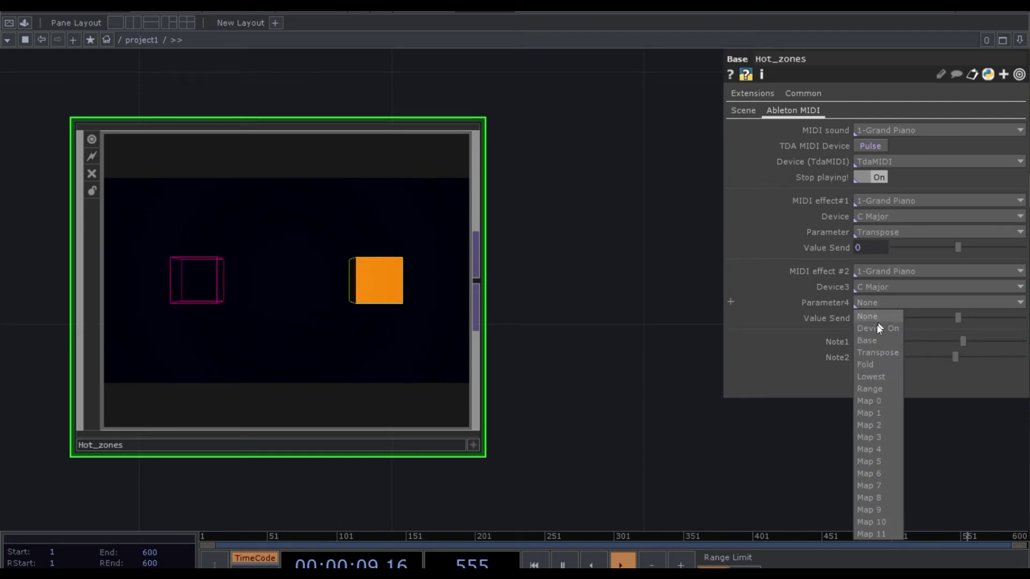
pyautogui.click(873, 340)
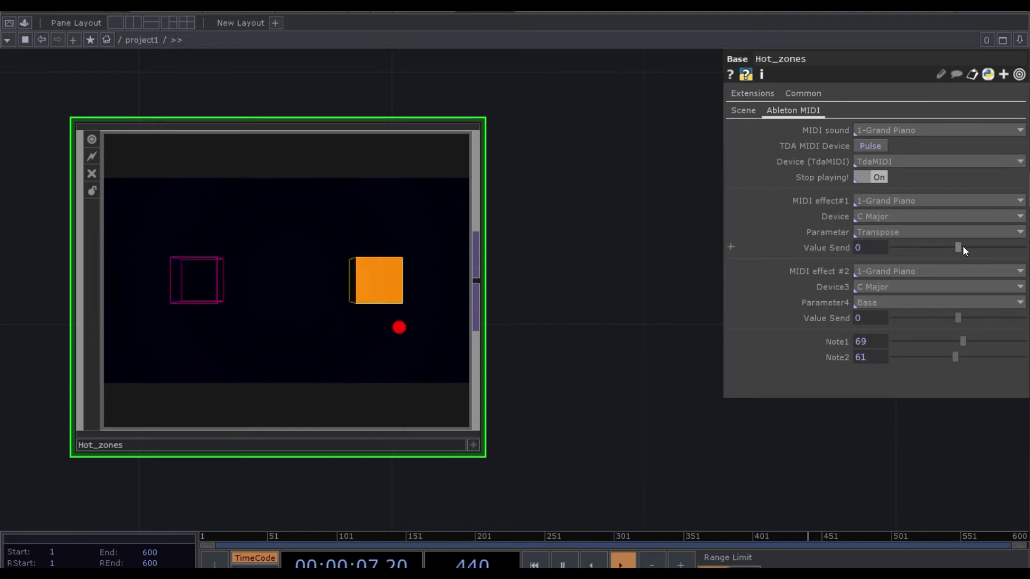
pyautogui.click(867, 177)
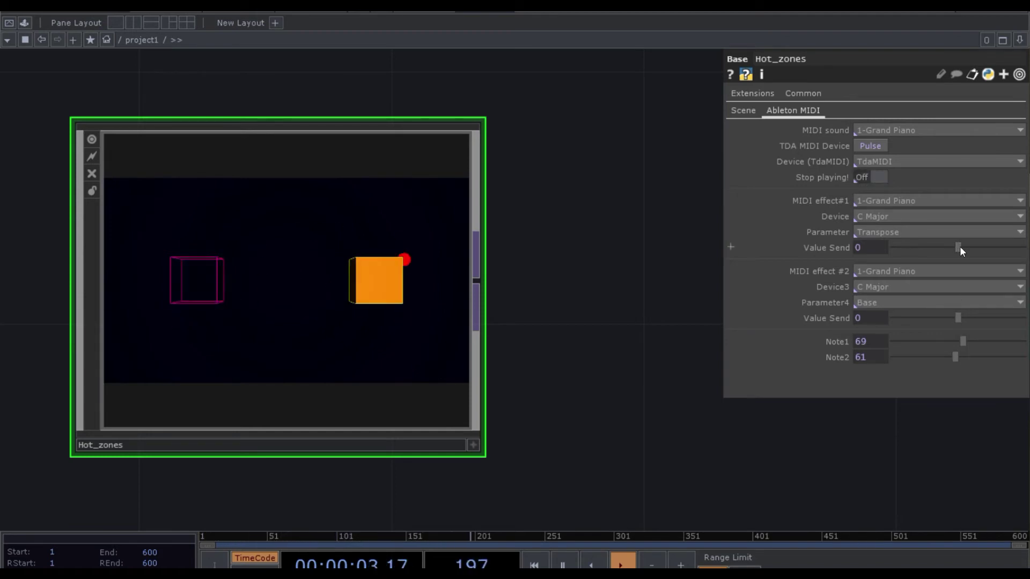
# Send -2.5 to Transpose and 4.6 to Base, then switch Stop playing! back on.
pyautogui.moveTo(960, 246)
pyautogui.mouseDown()
pyautogui.moveTo(1005, 249)
pyautogui.moveTo(933, 248)
pyautogui.moveTo(948, 250)
pyautogui.mouseUp()
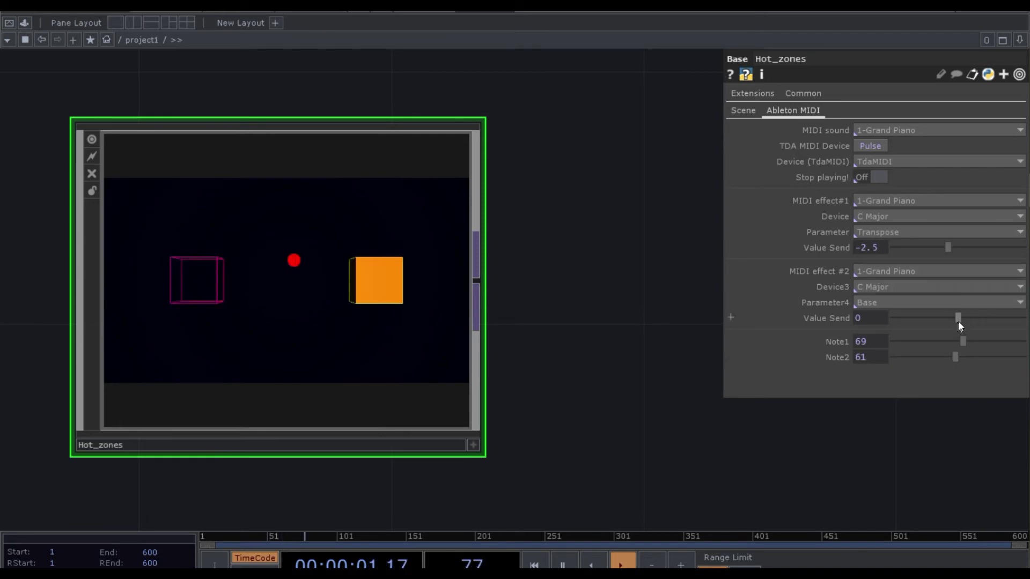
pyautogui.moveTo(960, 315)
pyautogui.mouseDown()
pyautogui.moveTo(1005, 317)
pyautogui.moveTo(975, 322)
pyautogui.mouseUp()
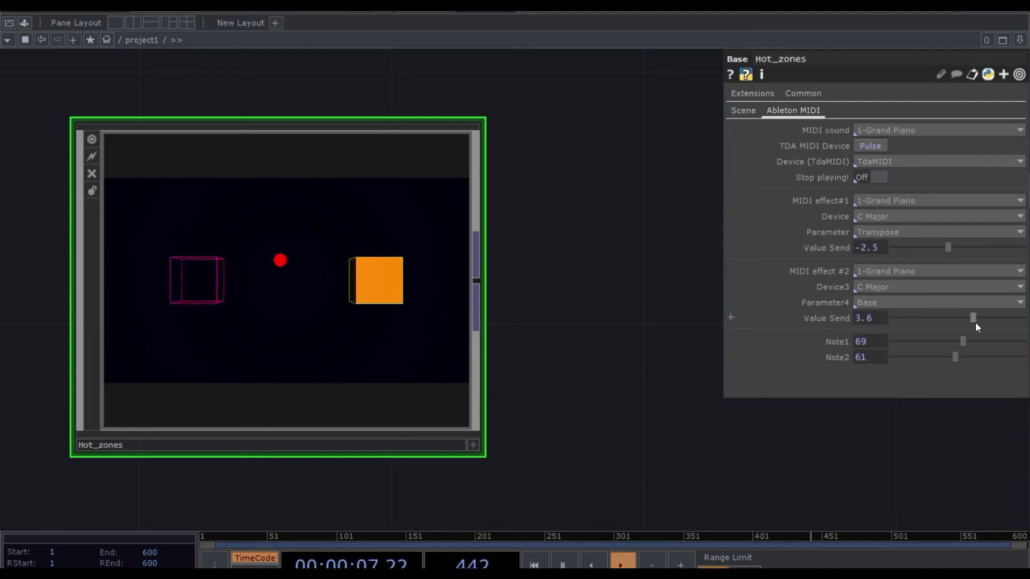
pyautogui.click(1018, 323)
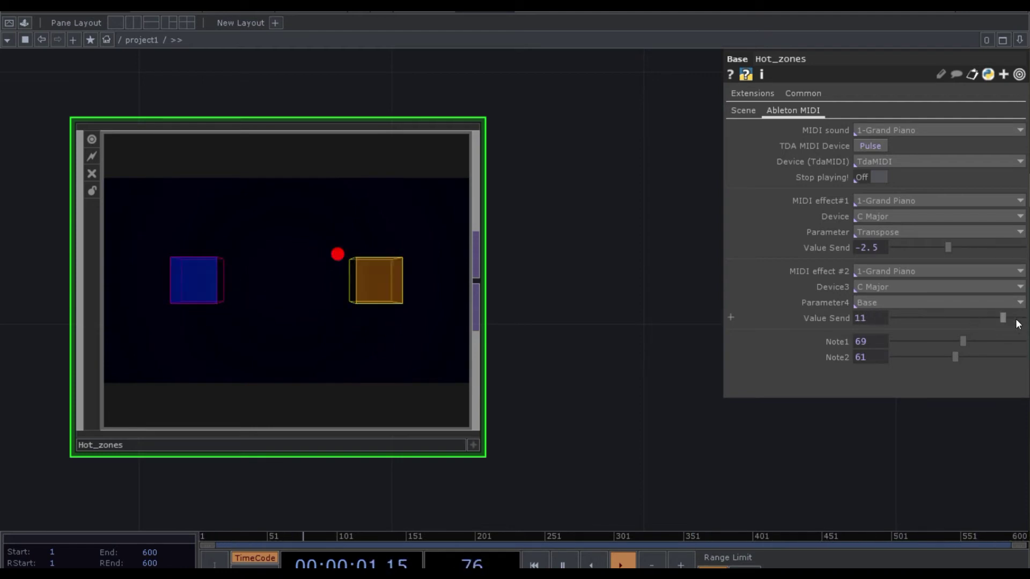
pyautogui.click(977, 320)
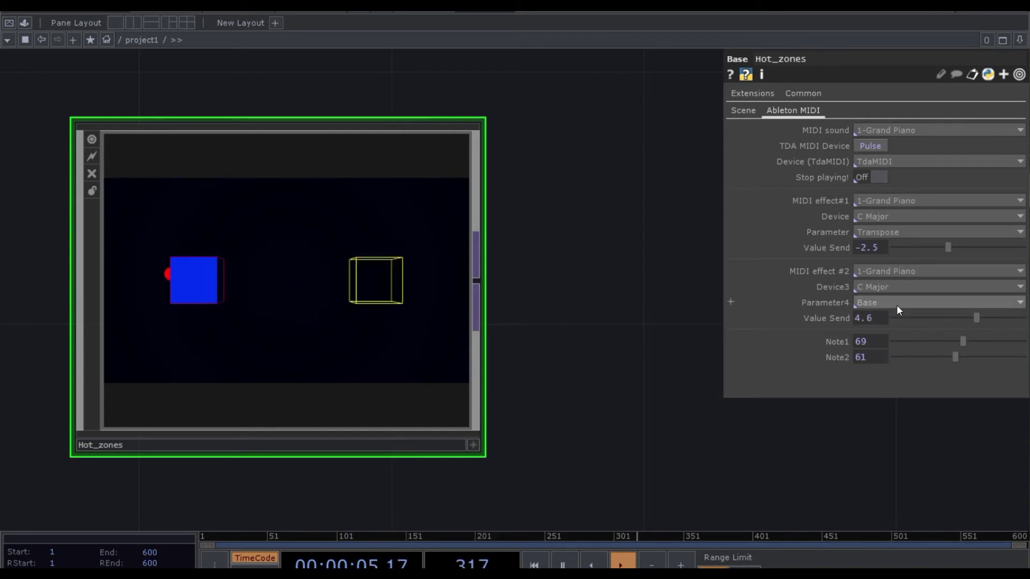
pyautogui.click(878, 176)
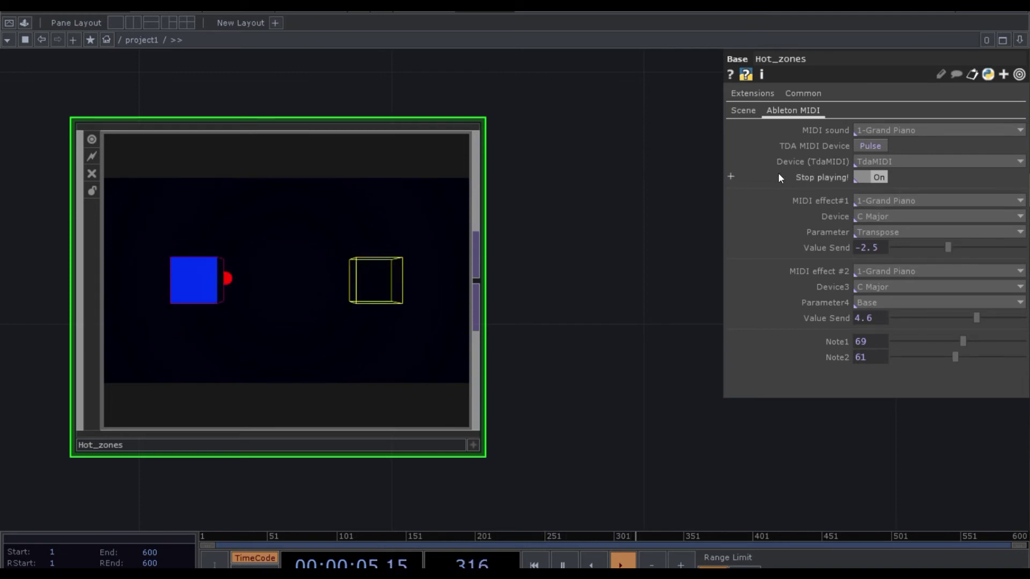
# With Stop playing off, tune the sphere motion to Regularity 0.307 and Randomness 0.159.
pyautogui.click(873, 177)
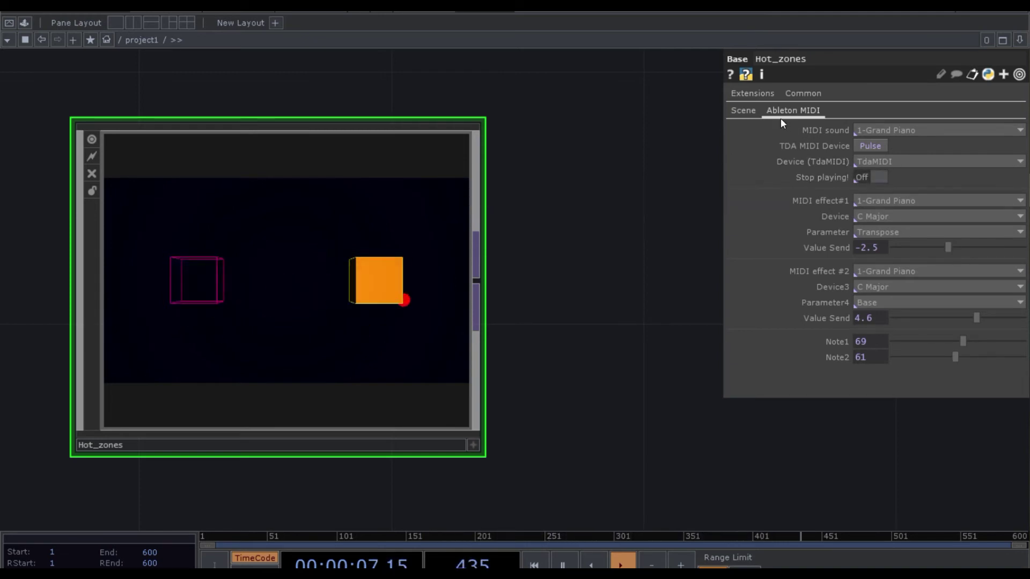
pyautogui.click(747, 110)
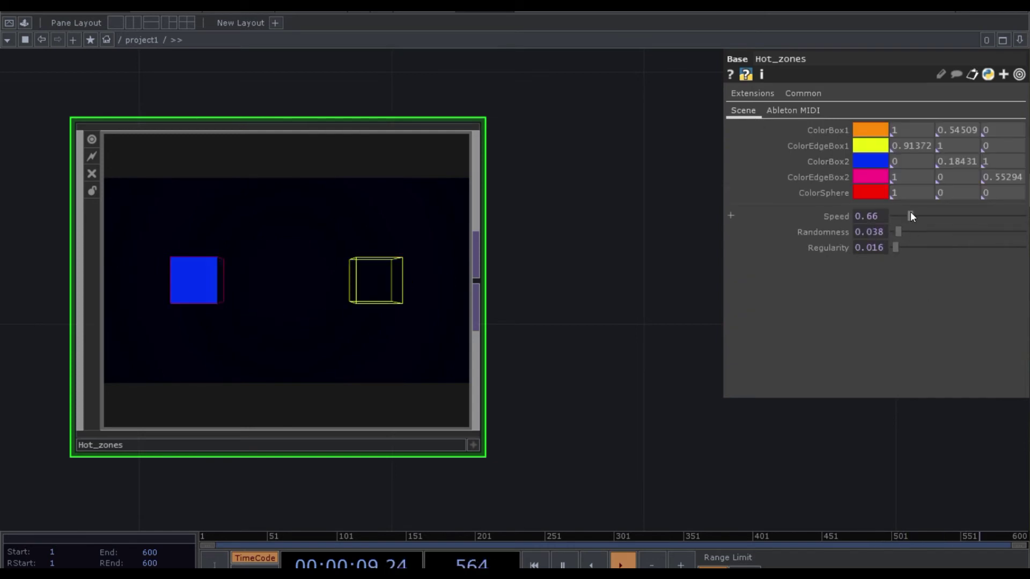
pyautogui.moveTo(922, 219); pyautogui.dragTo(996, 243)
pyautogui.moveTo(909, 217); pyautogui.dragTo(903, 218)
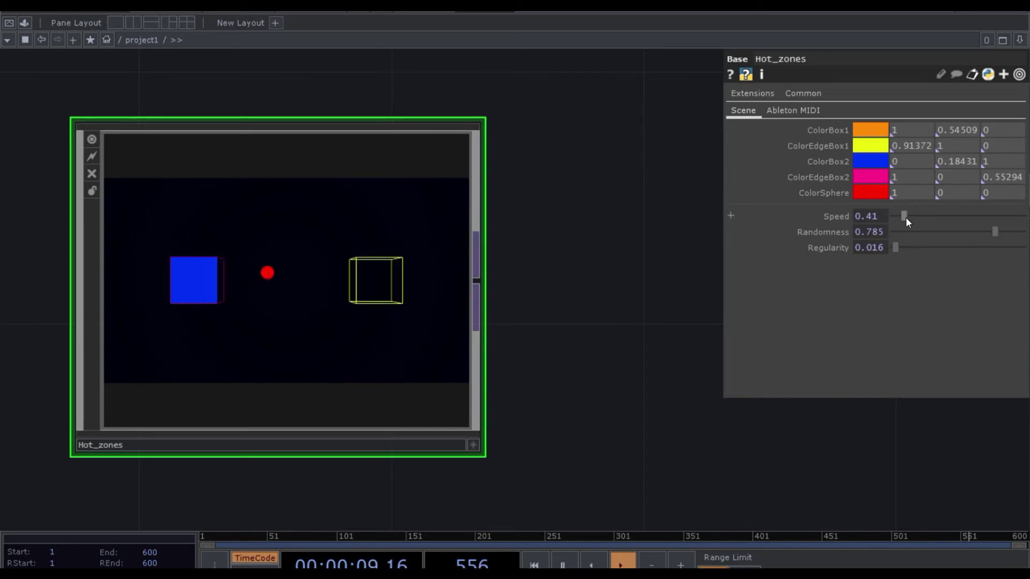
pyautogui.moveTo(996, 231); pyautogui.dragTo(1006, 233)
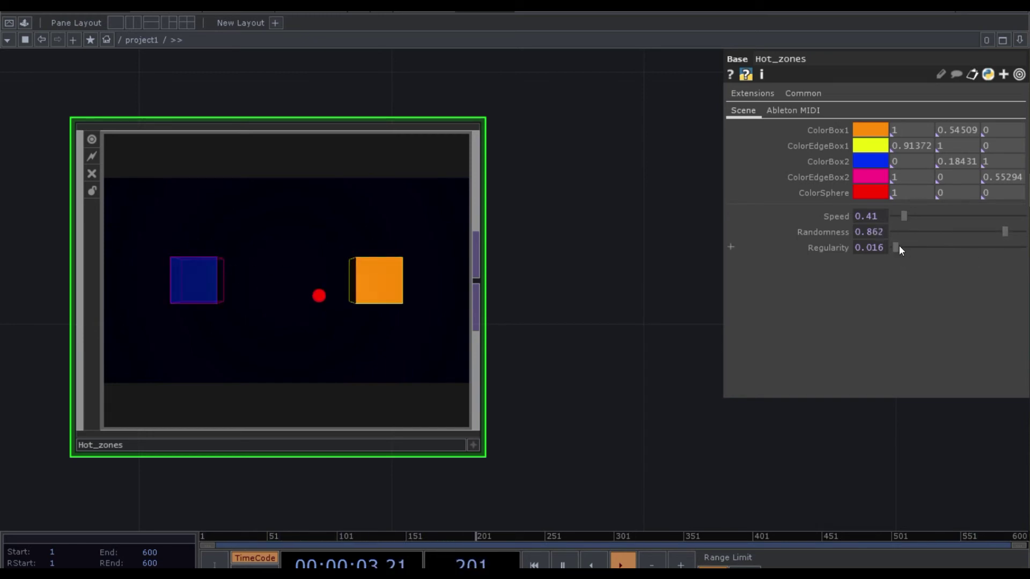
pyautogui.moveTo(897, 246); pyautogui.dragTo(934, 246)
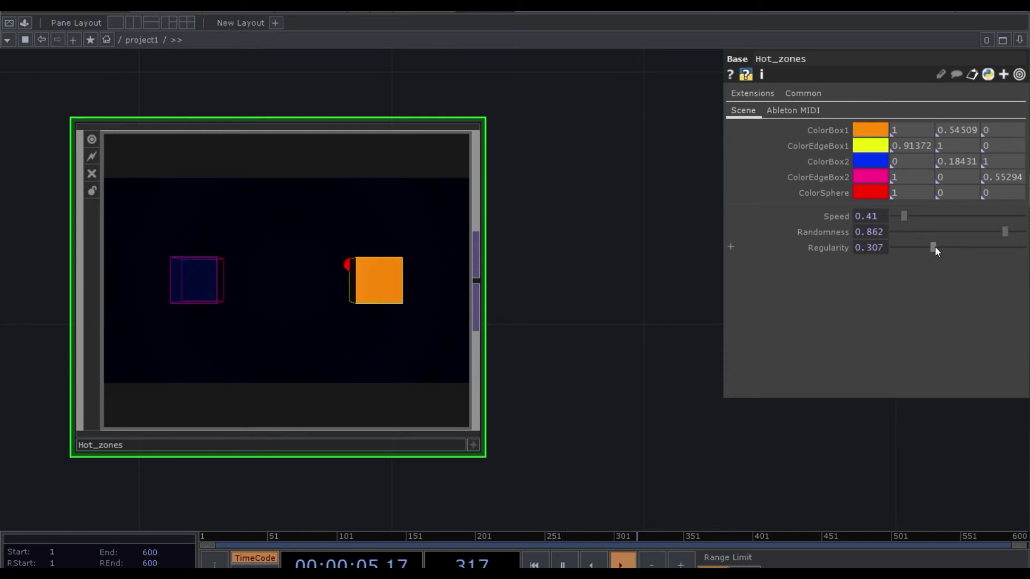
pyautogui.moveTo(1001, 231); pyautogui.dragTo(915, 235)
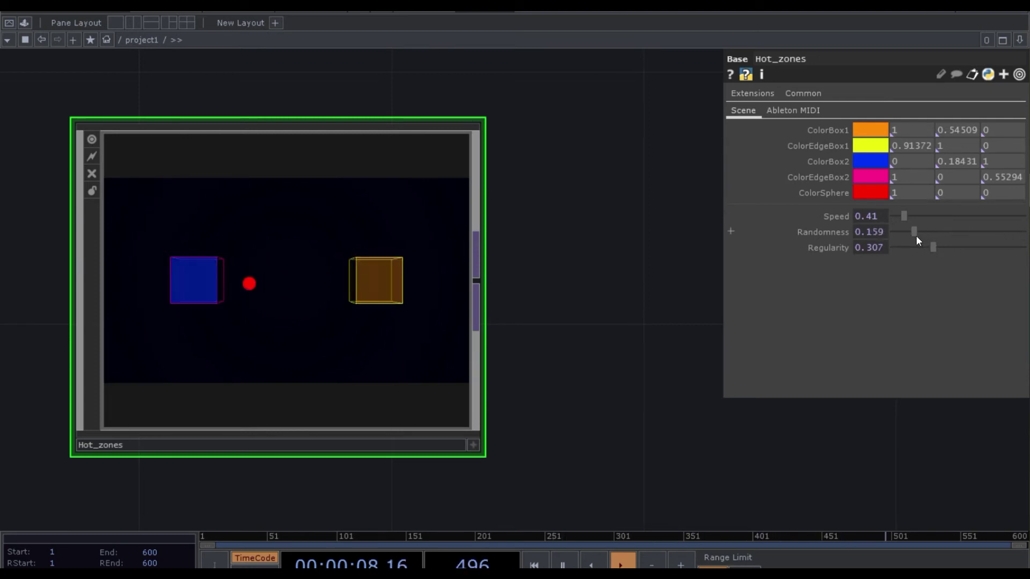
pyautogui.click(779, 113)
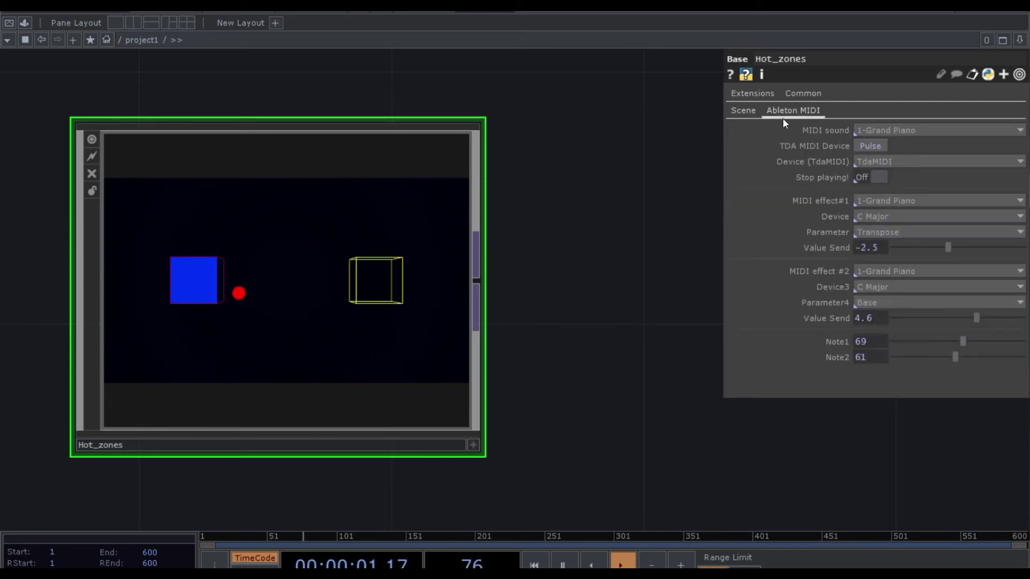
# Set Note1 to 57 with Stop playing on, then pulse the TDA MIDI device to bring up Ableton.
pyautogui.click(878, 178)
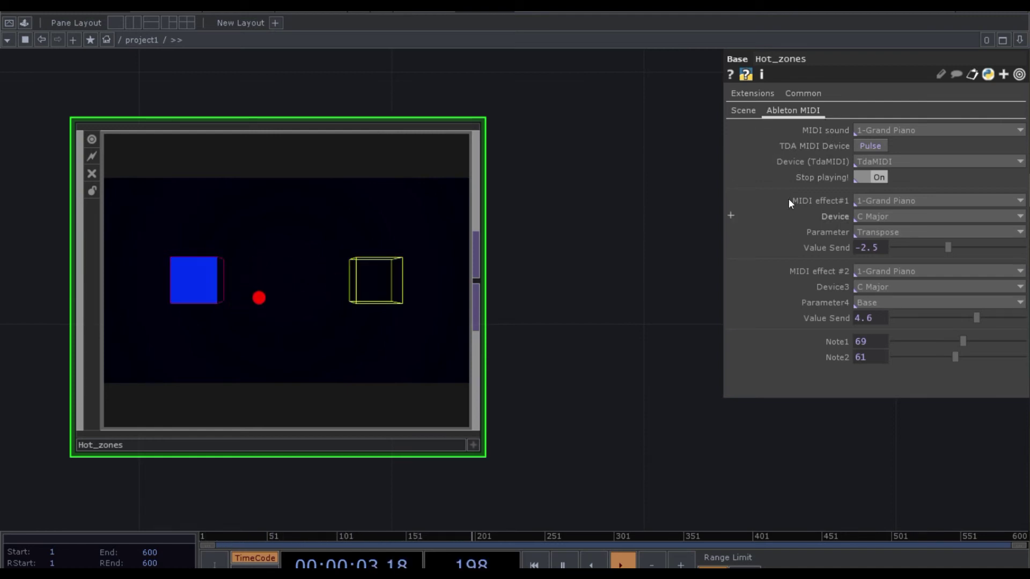
pyautogui.click(858, 177)
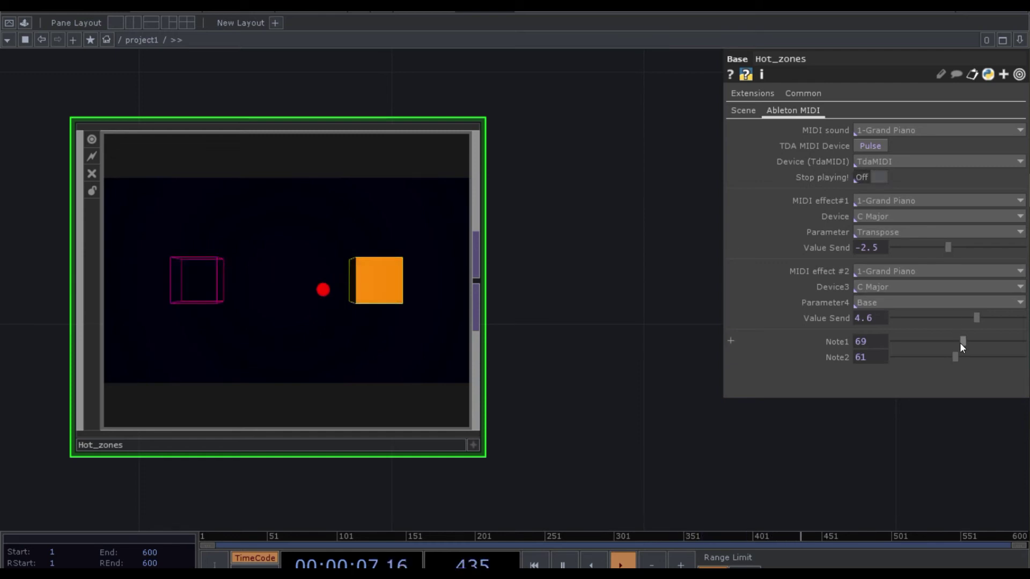
pyautogui.moveTo(960, 342)
pyautogui.mouseDown()
pyautogui.moveTo(946, 342)
pyautogui.moveTo(944, 359)
pyautogui.moveTo(962, 359)
pyautogui.moveTo(964, 341)
pyautogui.mouseUp()
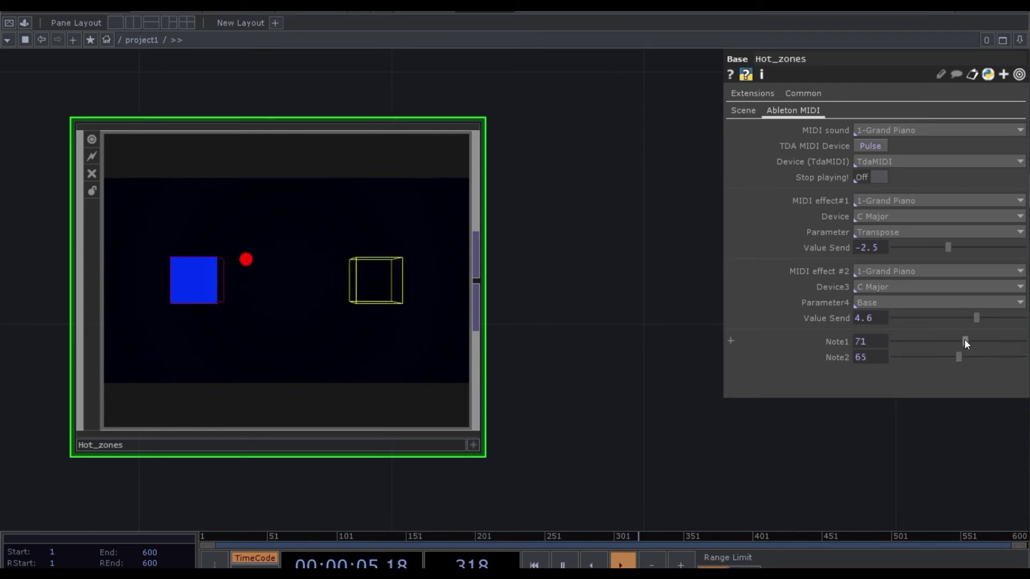
pyautogui.moveTo(965, 340); pyautogui.dragTo(943, 358)
pyautogui.click(872, 177)
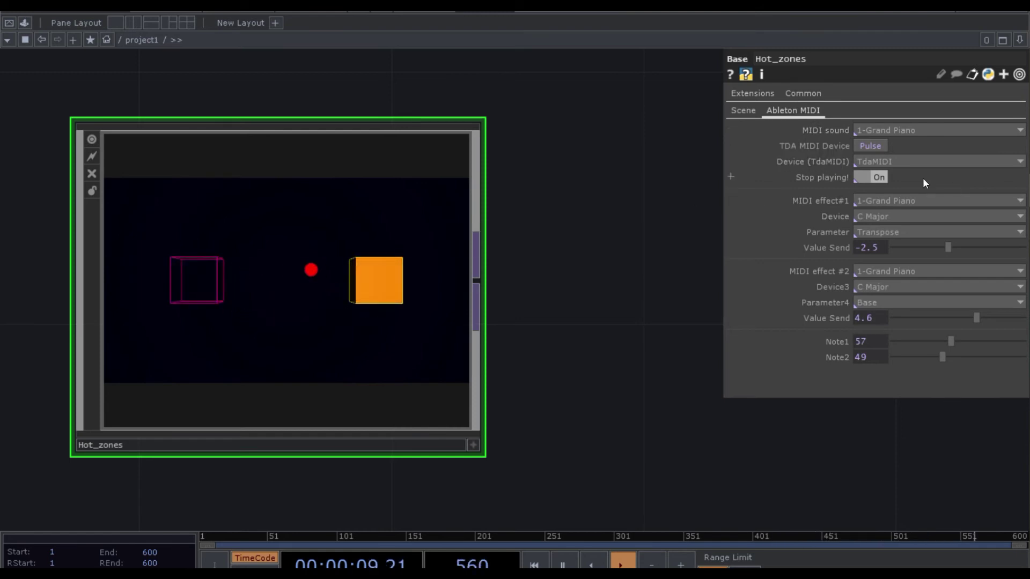
pyautogui.click(886, 143)
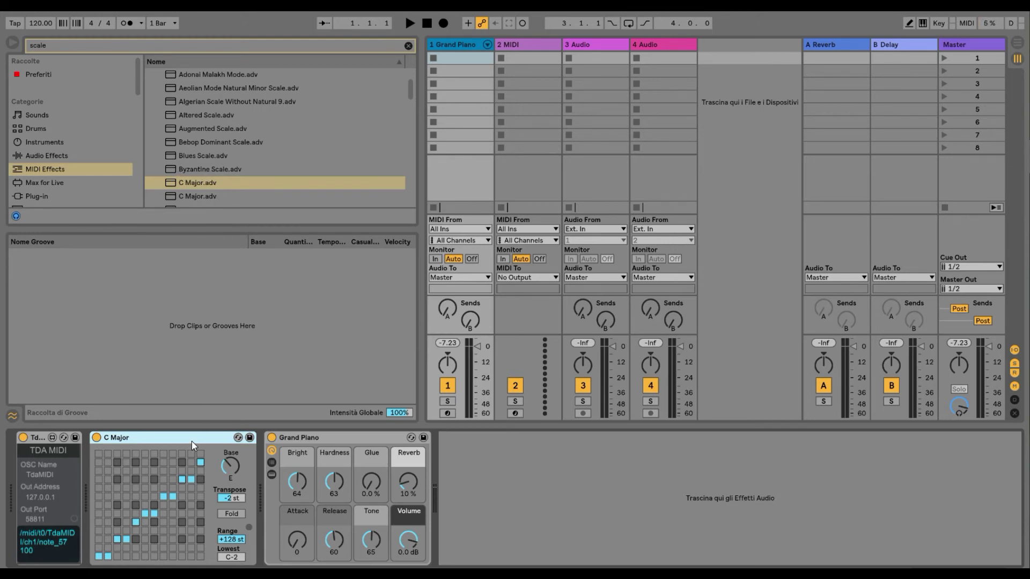
# Delete the C Major device and add Flanger from Audio Effects after the Grand Piano.
pyautogui.press('Delete')
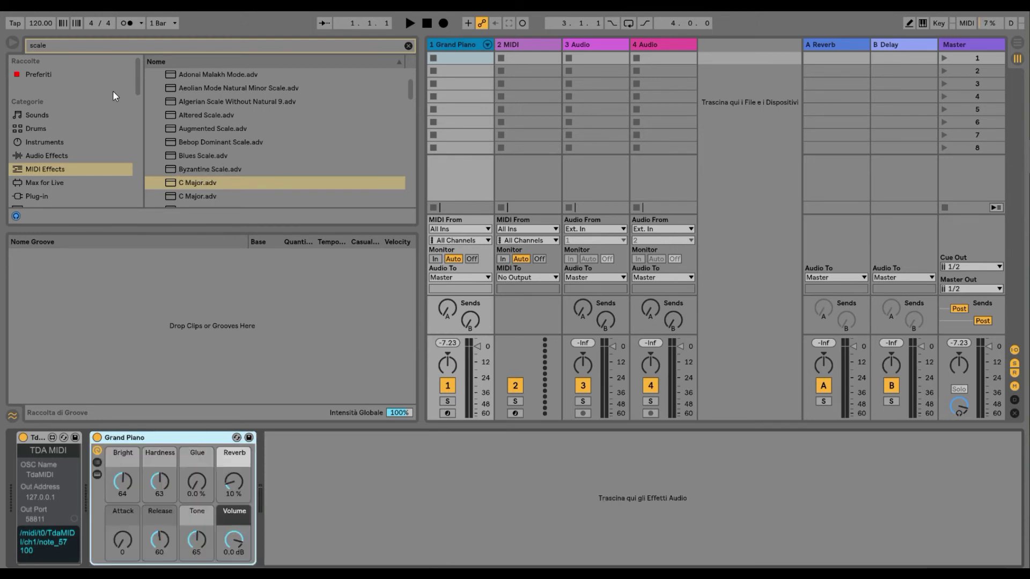
pyautogui.moveTo(84, 46); pyautogui.dragTo(33, 46)
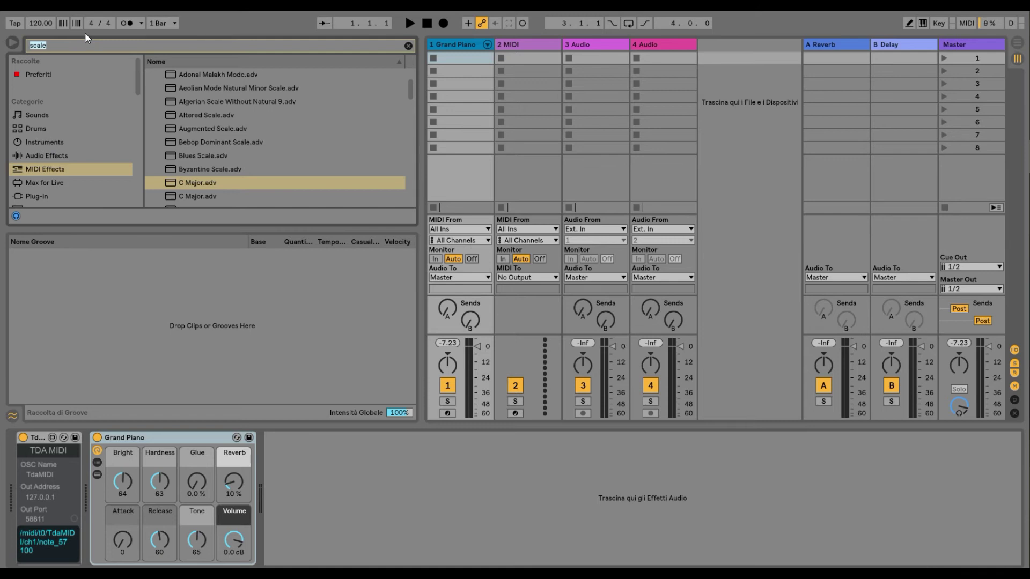
pyautogui.write('fla')
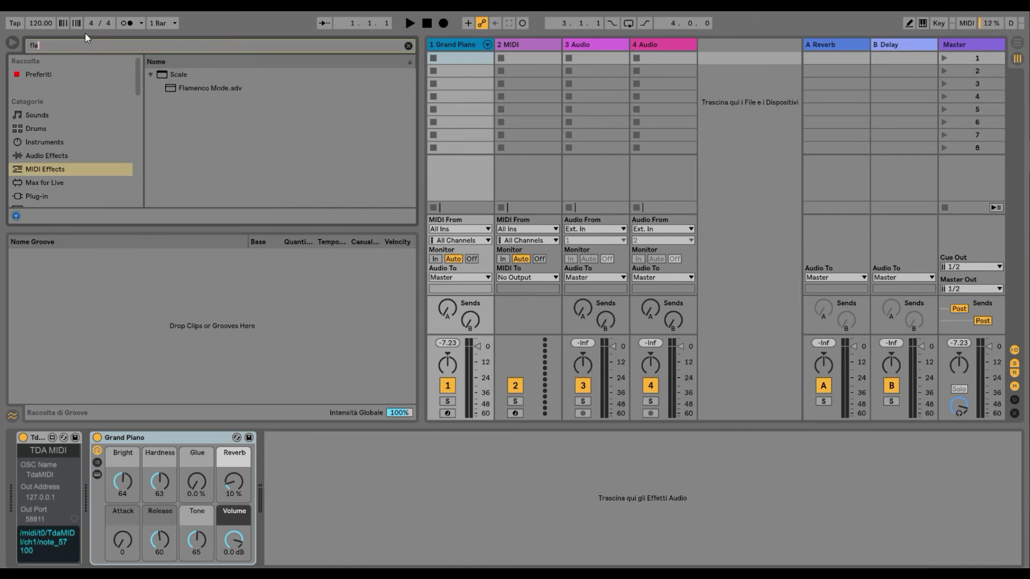
pyautogui.write('nger')
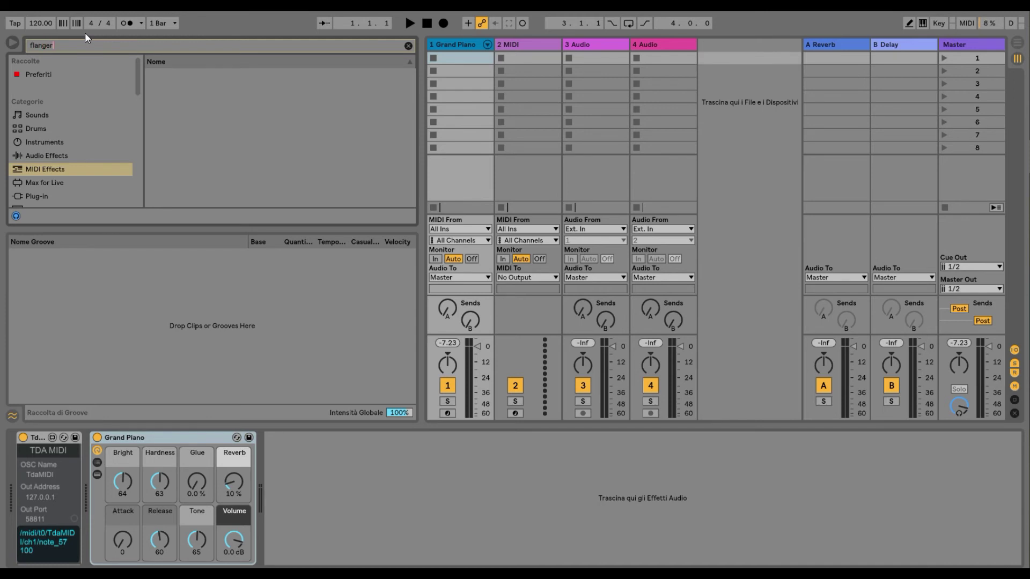
pyautogui.click(42, 156)
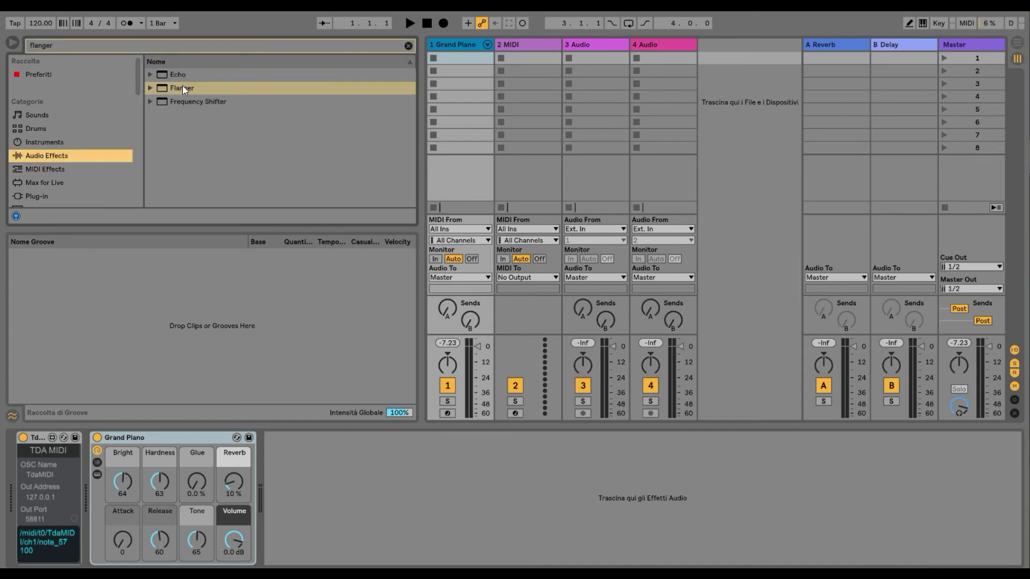
pyautogui.moveTo(183, 87); pyautogui.dragTo(306, 499)
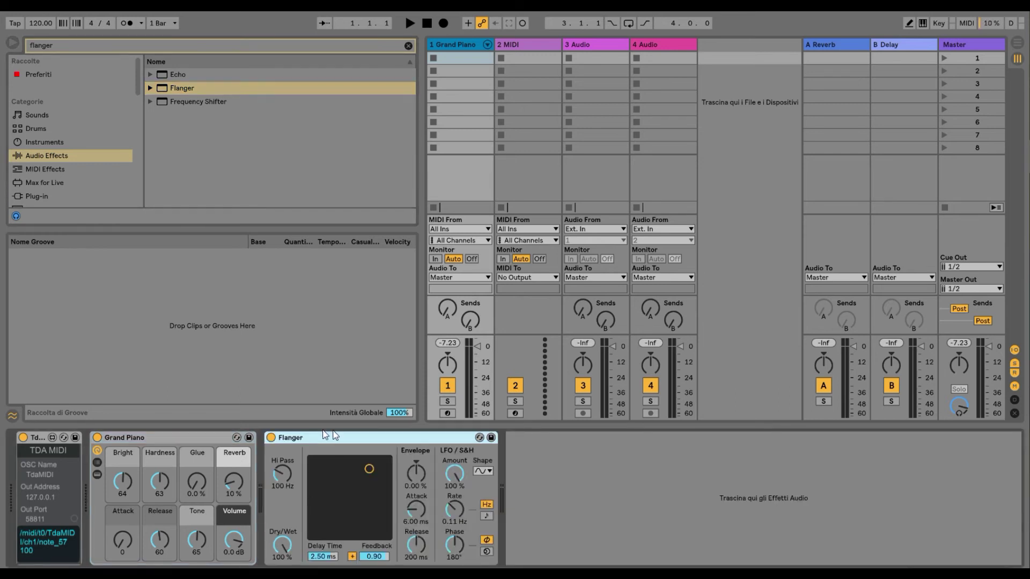
# Delete the Grand Piano instrument and search Instruments for 'wobb'.
pyautogui.click(166, 439)
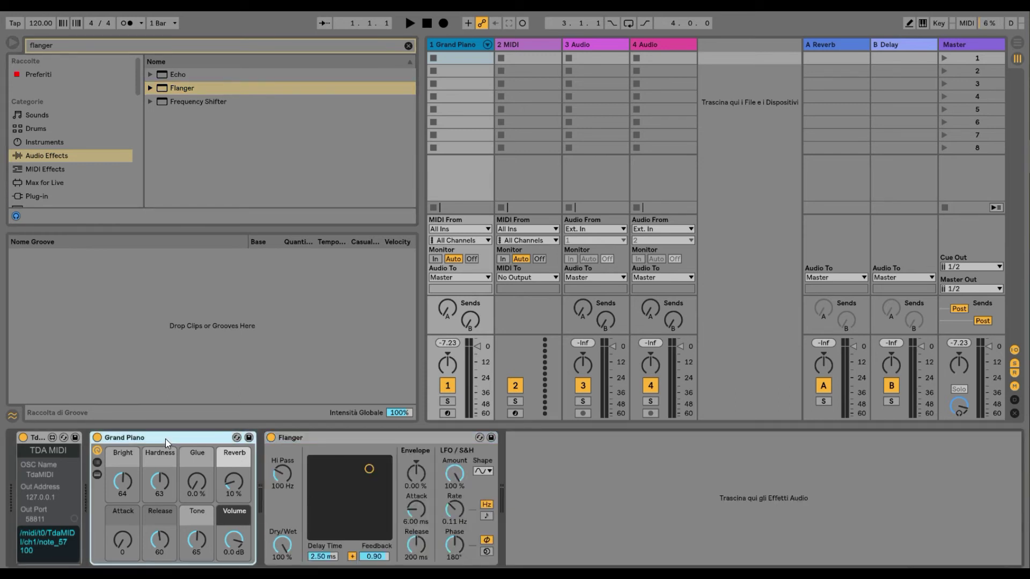
pyautogui.press('Delete')
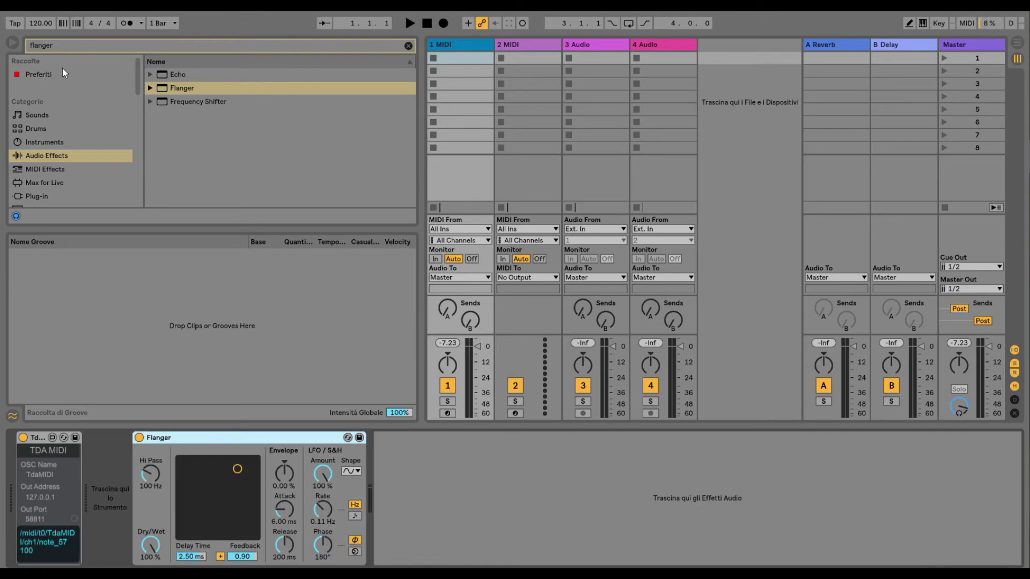
pyautogui.click(60, 43)
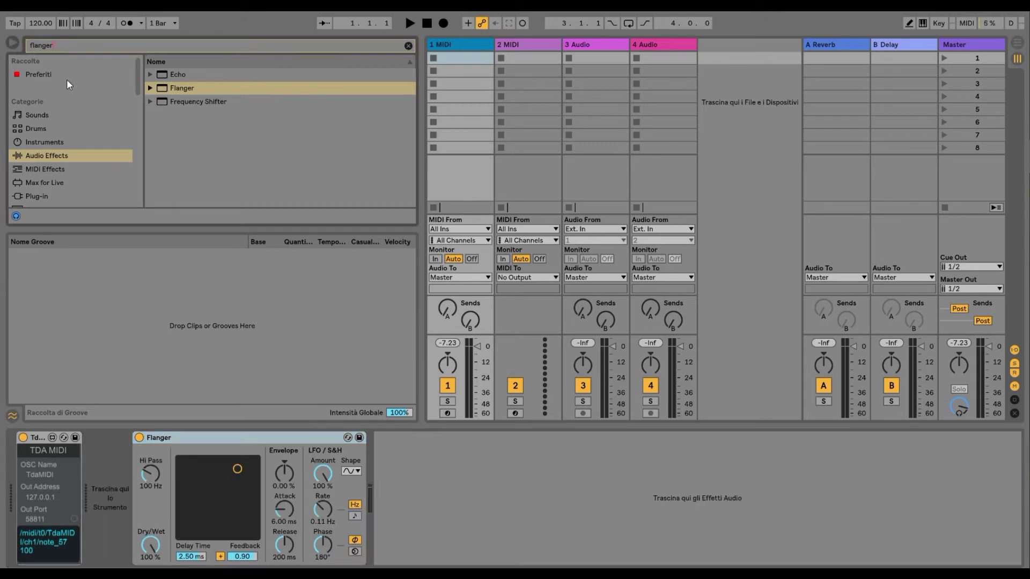
pyautogui.press('BackSpace')
pyautogui.press('BackSpace')
pyautogui.press('BackSpace')
pyautogui.press('BackSpace')
pyautogui.press('BackSpace')
pyautogui.press('BackSpace')
pyautogui.press('BackSpace')
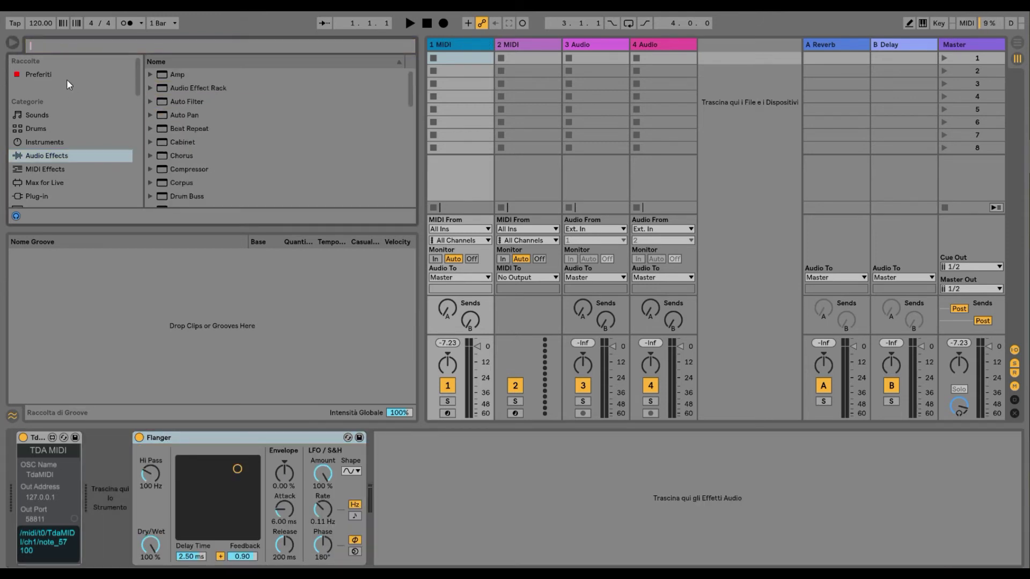
pyautogui.write('wobbl')
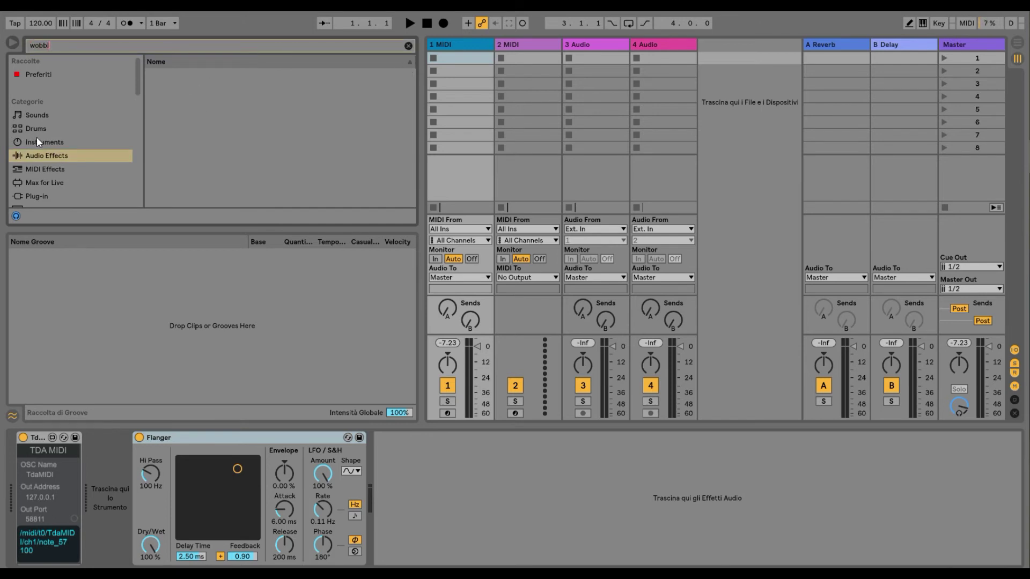
pyautogui.click(37, 140)
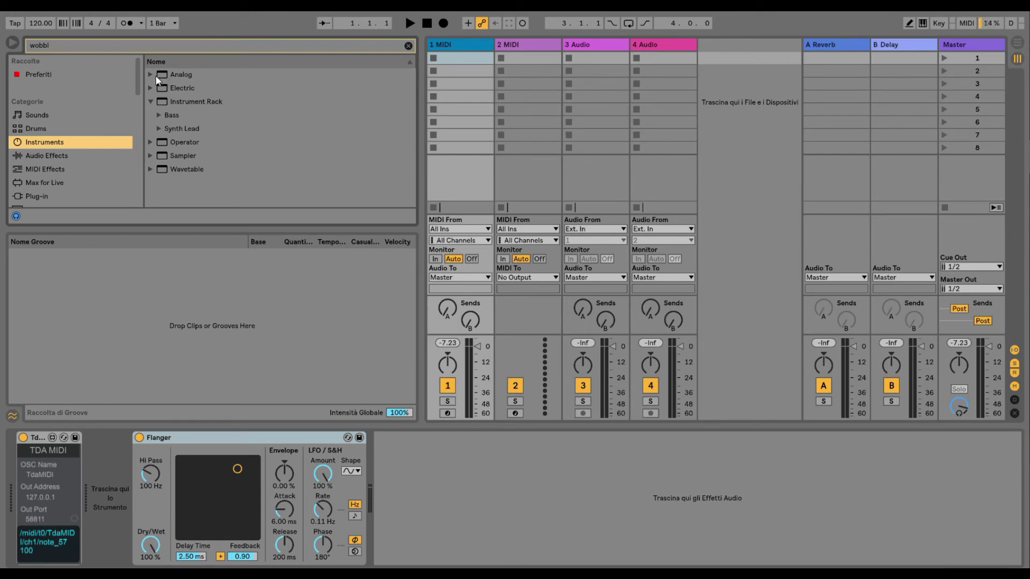
# Load the Wobble 2 Bass preset from the Bass folder and dismiss the duplicate-names warning.
pyautogui.click(159, 115)
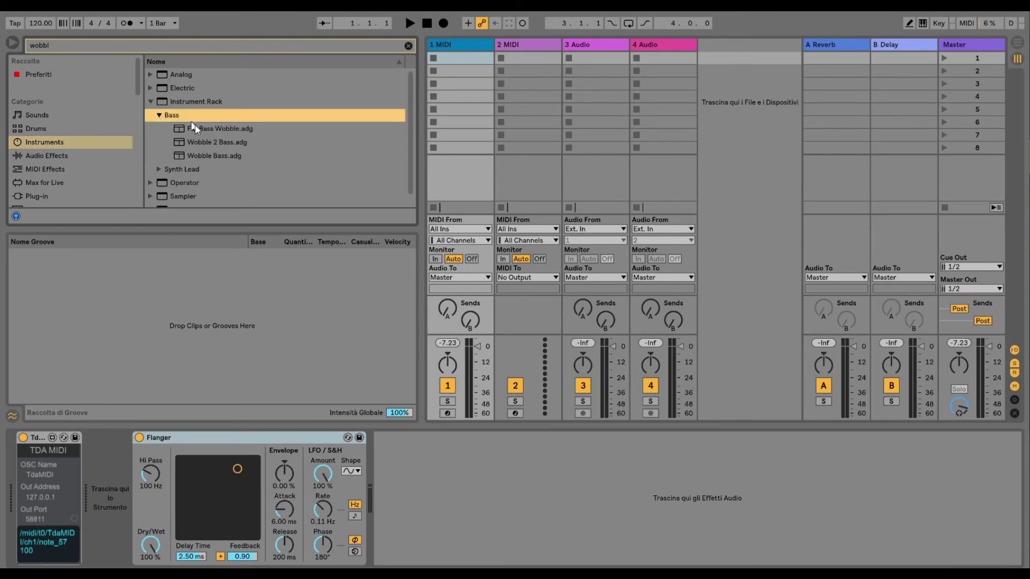
pyautogui.click(206, 140)
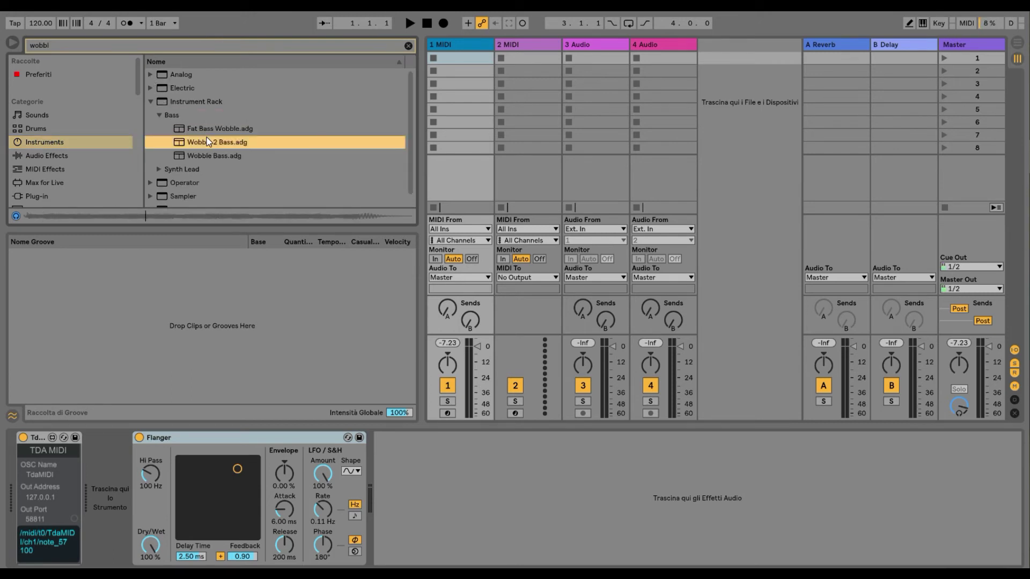
pyautogui.click(212, 157)
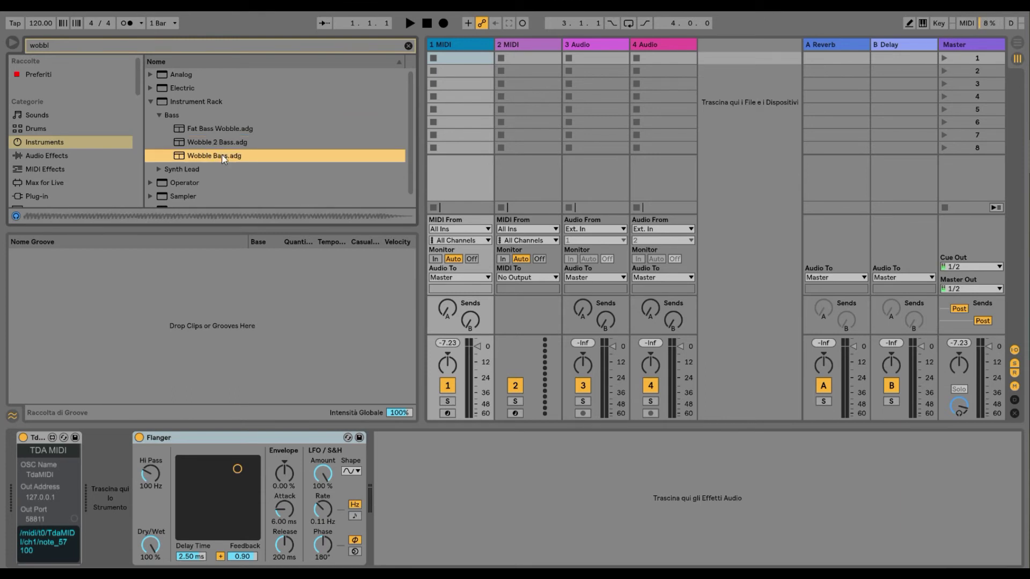
pyautogui.click(217, 143)
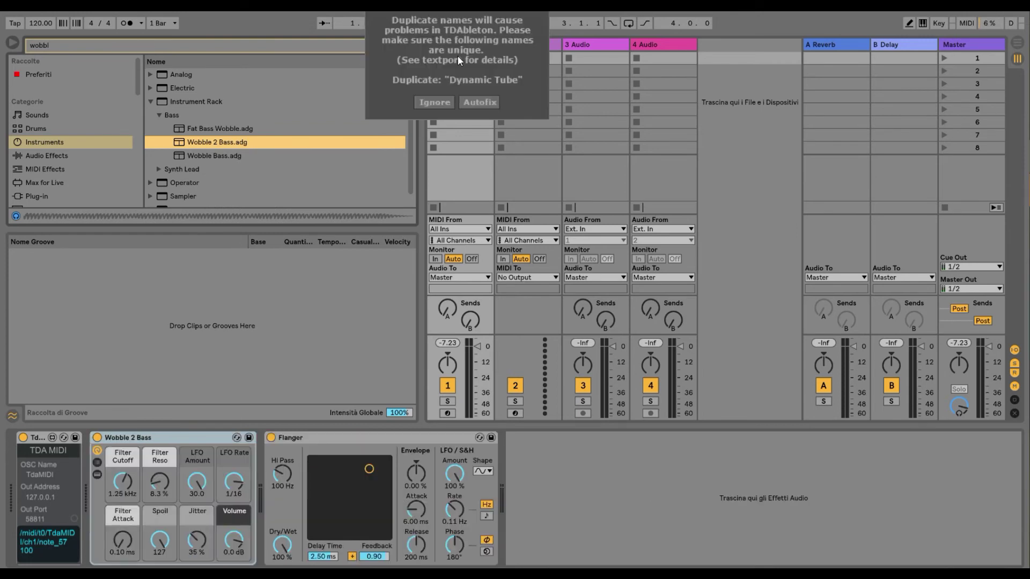
pyautogui.click(479, 102)
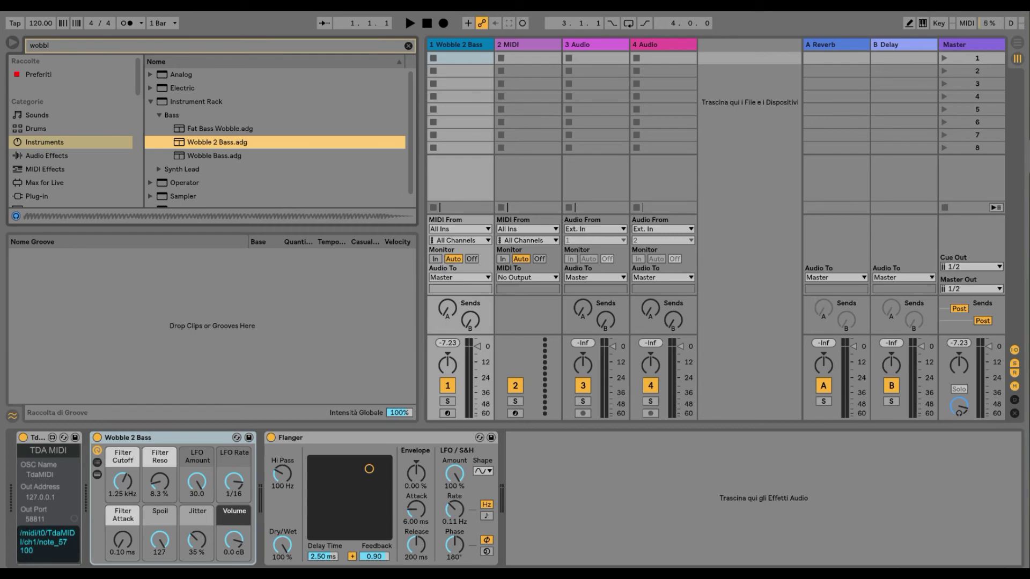
# Back in TouchDesigner, route both MIDI effects to the Flanger device.
pyautogui.hotkey('alt', 'Tab')
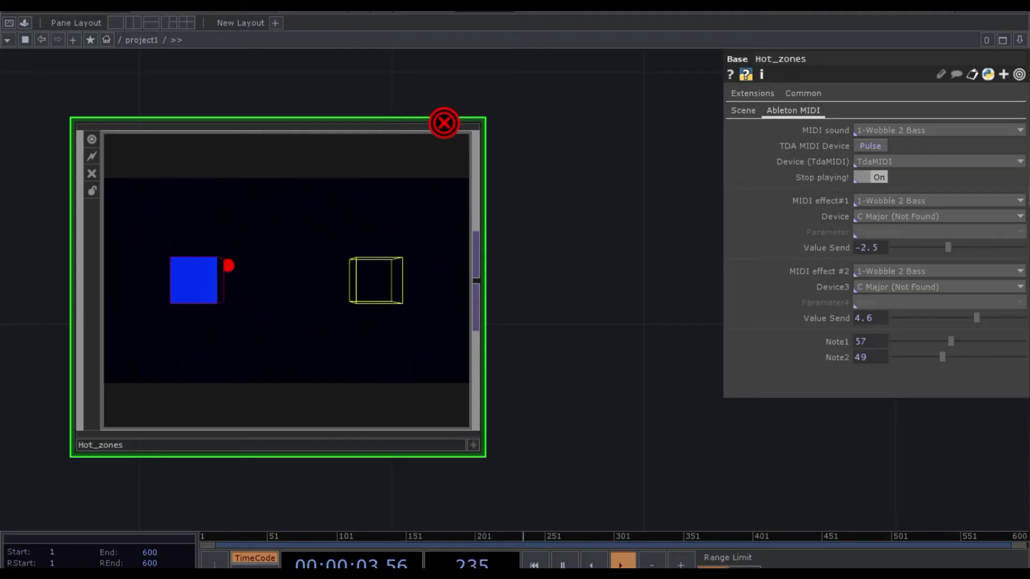
pyautogui.click(896, 218)
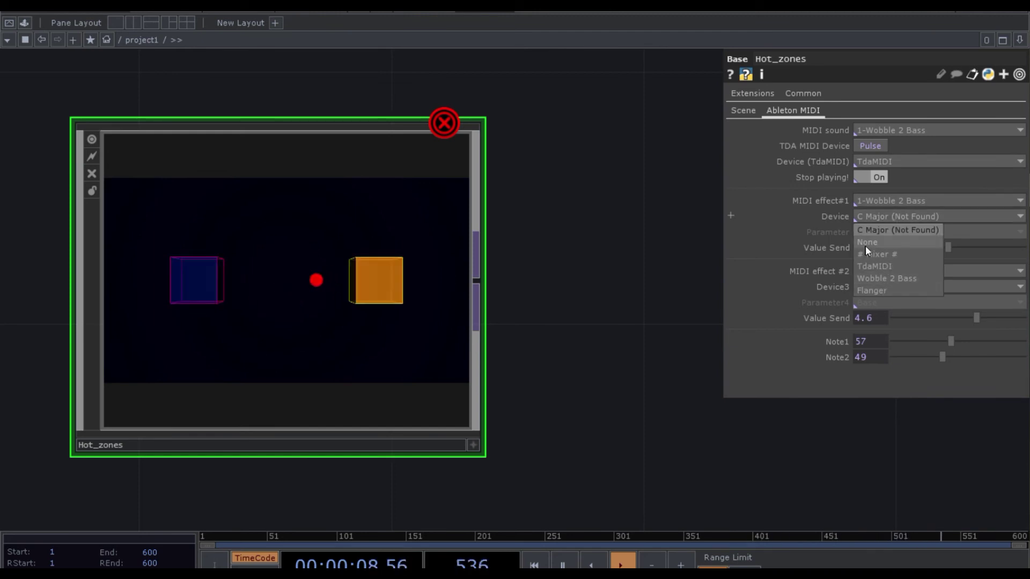
pyautogui.click(864, 290)
pyautogui.click(866, 291)
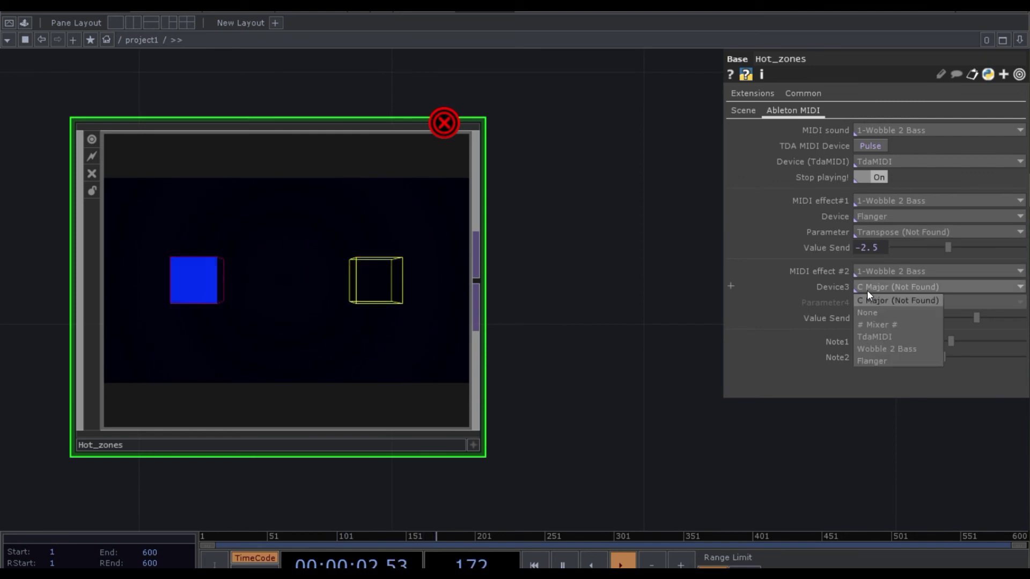
pyautogui.click(865, 359)
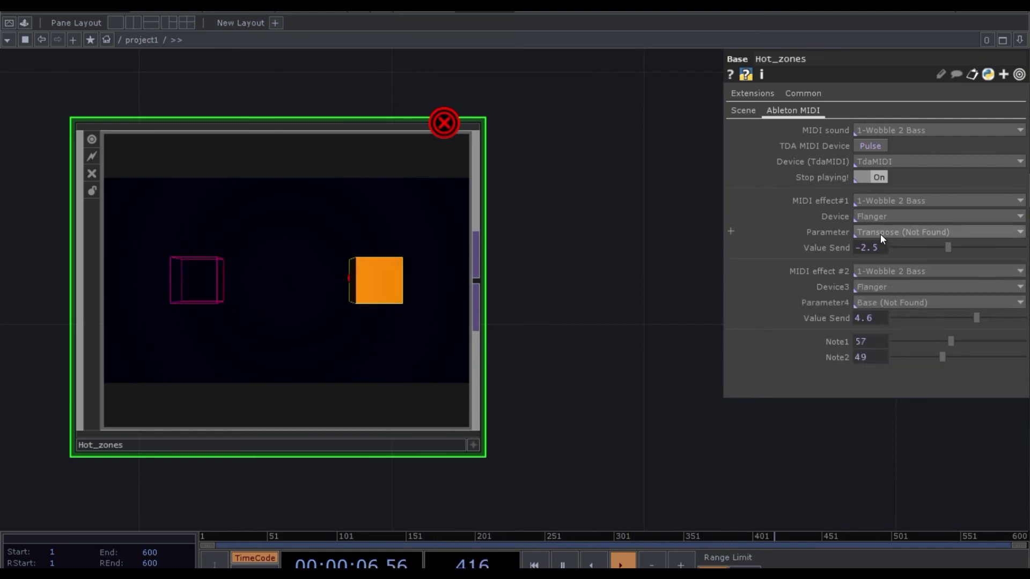
# Make MIDI effect#1 control Flanger Feedback and MIDI effect #2 control Delay Time.
pyautogui.click(934, 238)
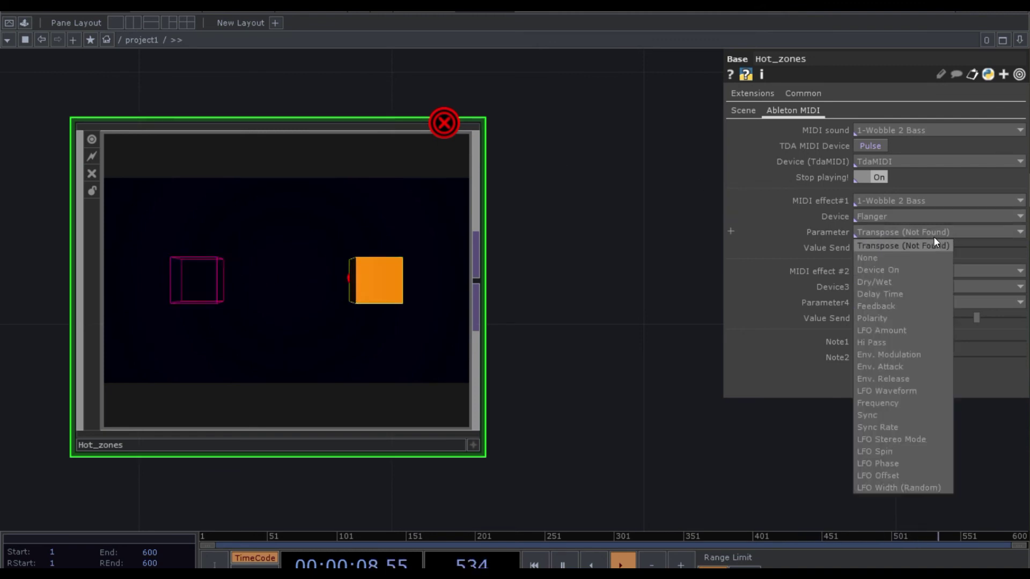
pyautogui.click(933, 244)
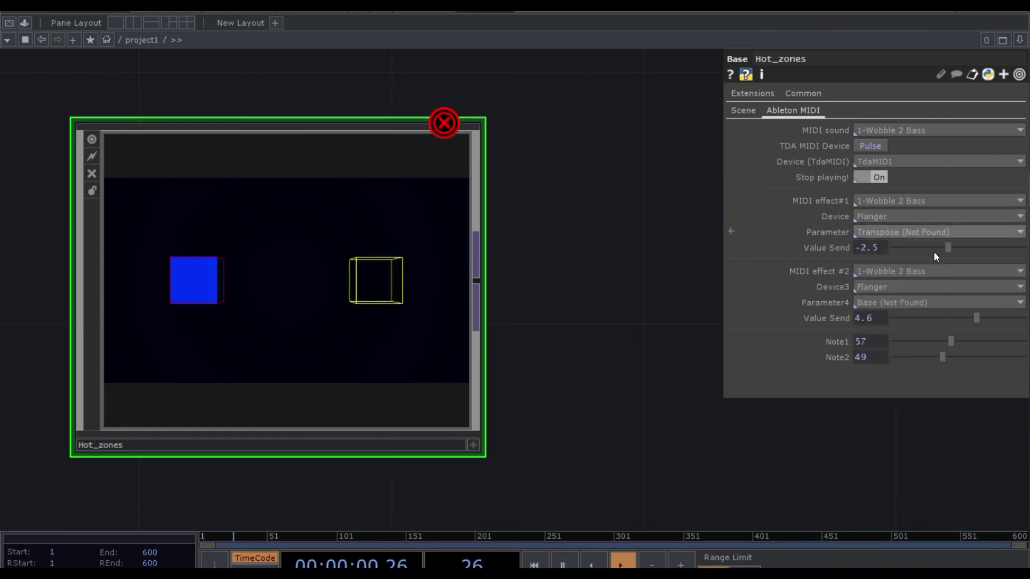
pyautogui.click(902, 231)
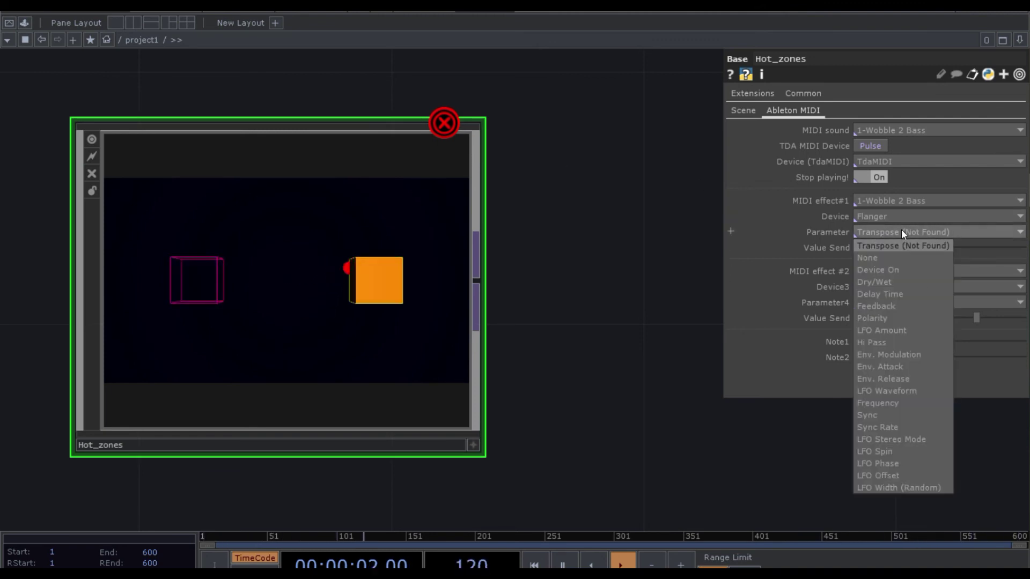
pyautogui.click(887, 308)
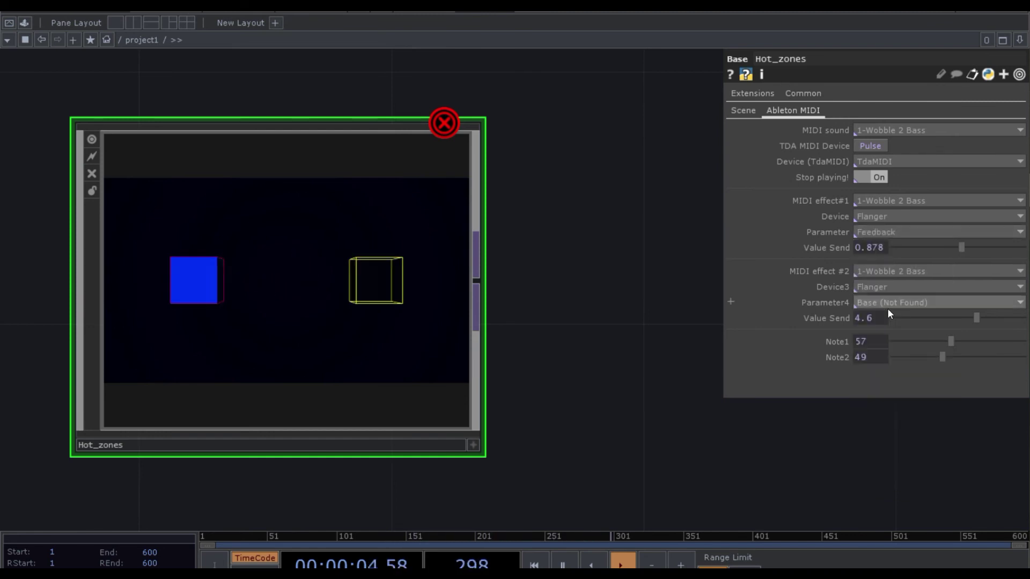
pyautogui.click(884, 302)
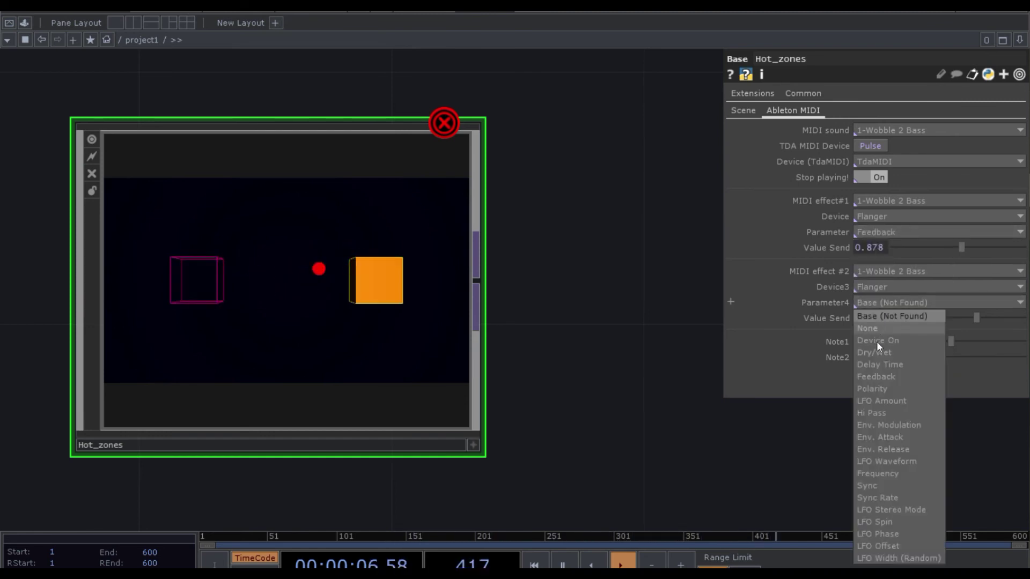
pyautogui.click(870, 366)
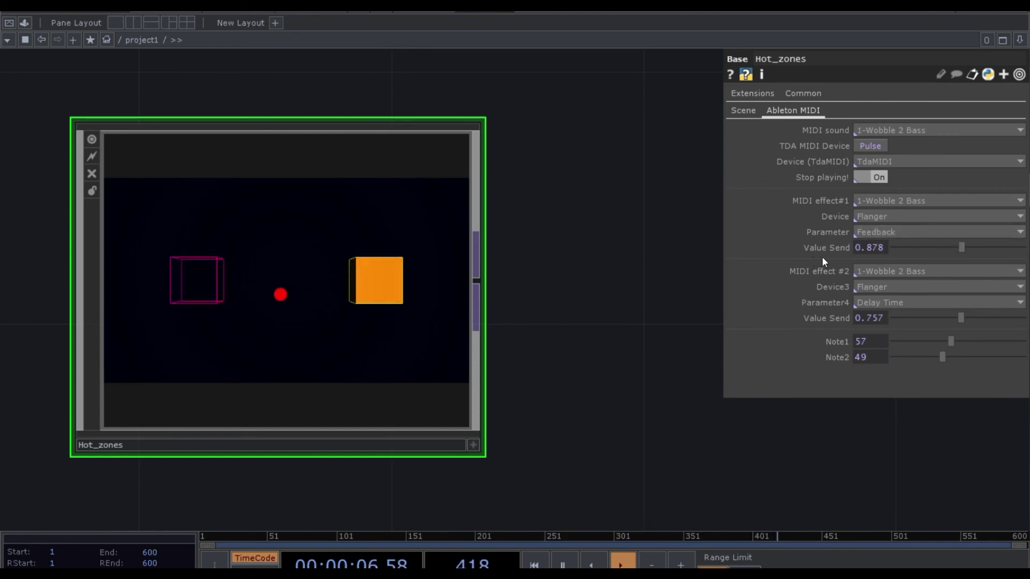
# Adjust MIDI effect#1's Flanger Feedback send up and back down until it reads 0.6.
pyautogui.click(962, 247)
pyautogui.moveTo(962, 247); pyautogui.dragTo(916, 265)
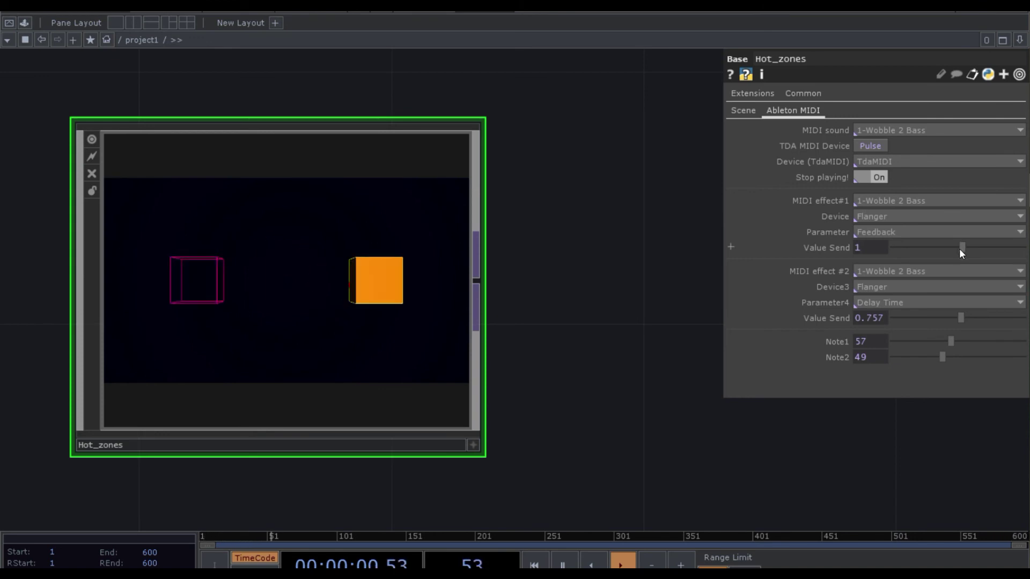
pyautogui.moveTo(959, 249); pyautogui.dragTo(960, 249)
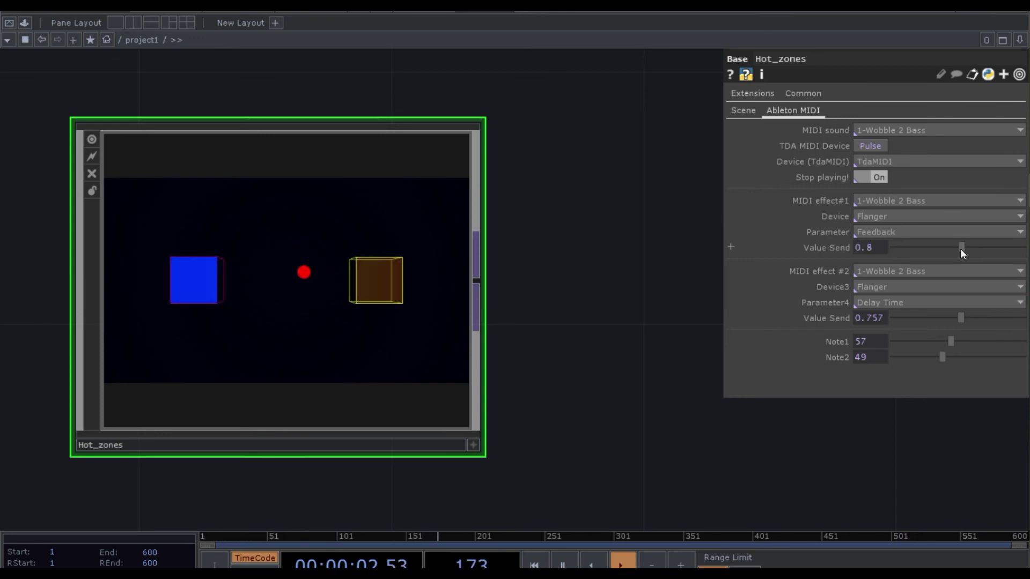
pyautogui.click(868, 249)
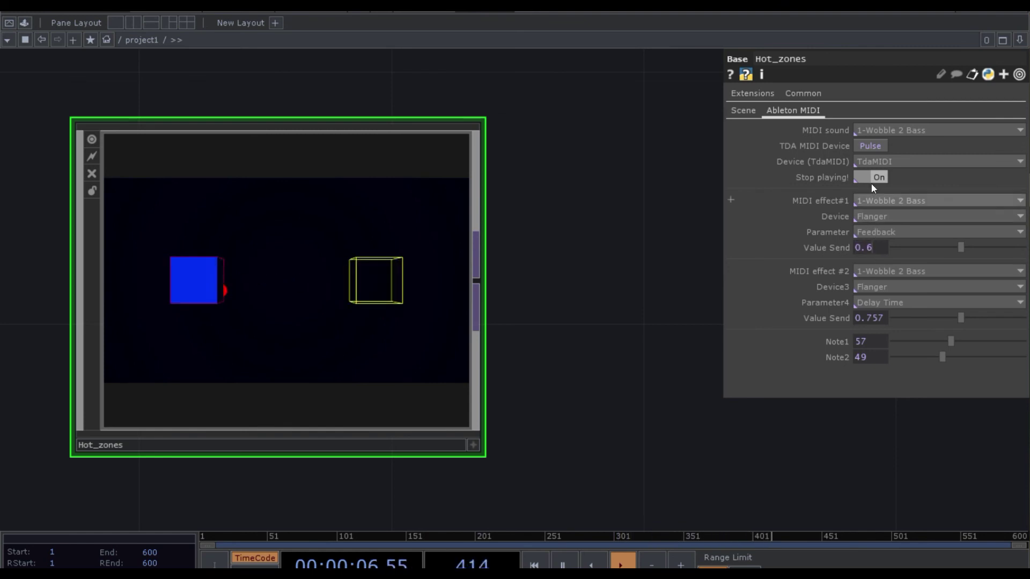
# Clear both the Feedback and Delay Time send values to 0.
pyautogui.click(874, 244)
pyautogui.press('BackSpace')
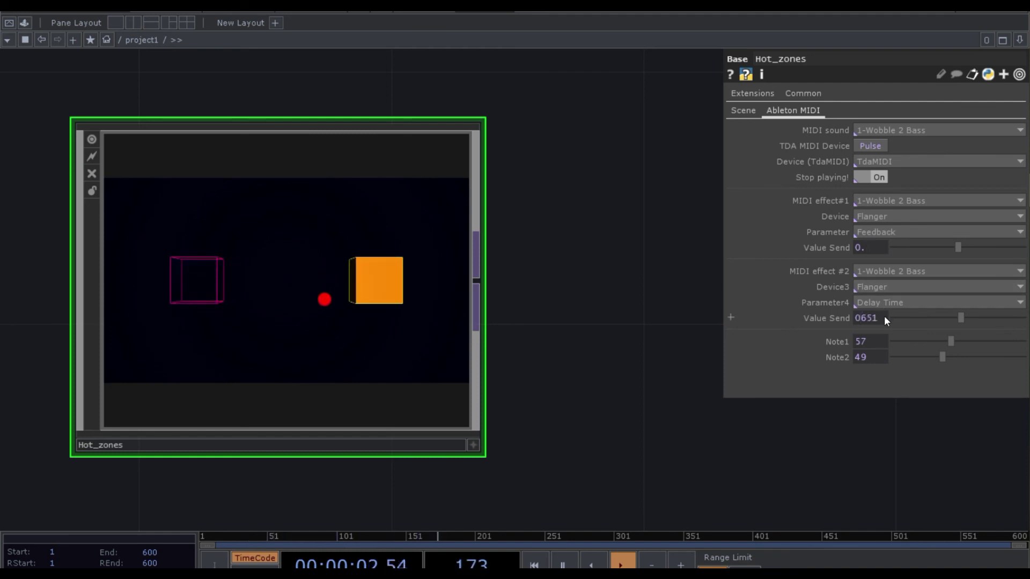
pyautogui.press('BackSpace')
pyautogui.press('BackSpace')
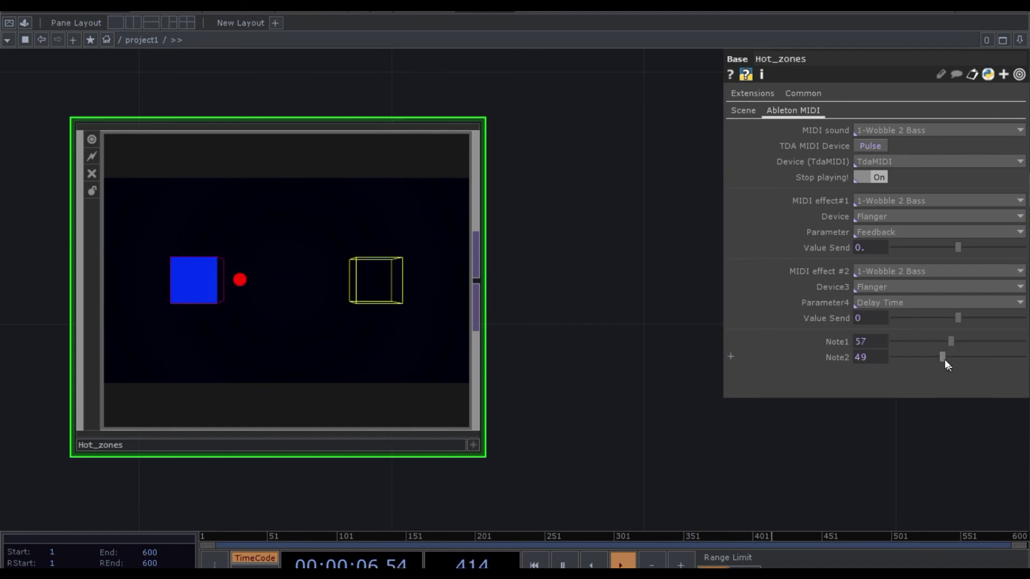
# Raise Note2 to 51, switch Stop playing off, and check the system speaker output.
pyautogui.moveTo(944, 358); pyautogui.dragTo(946, 358)
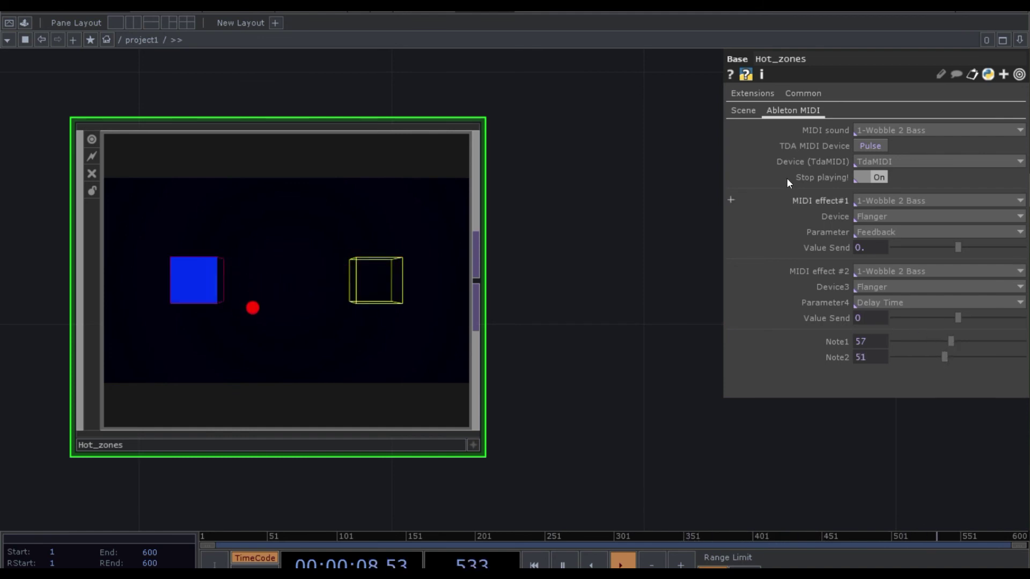
pyautogui.click(865, 177)
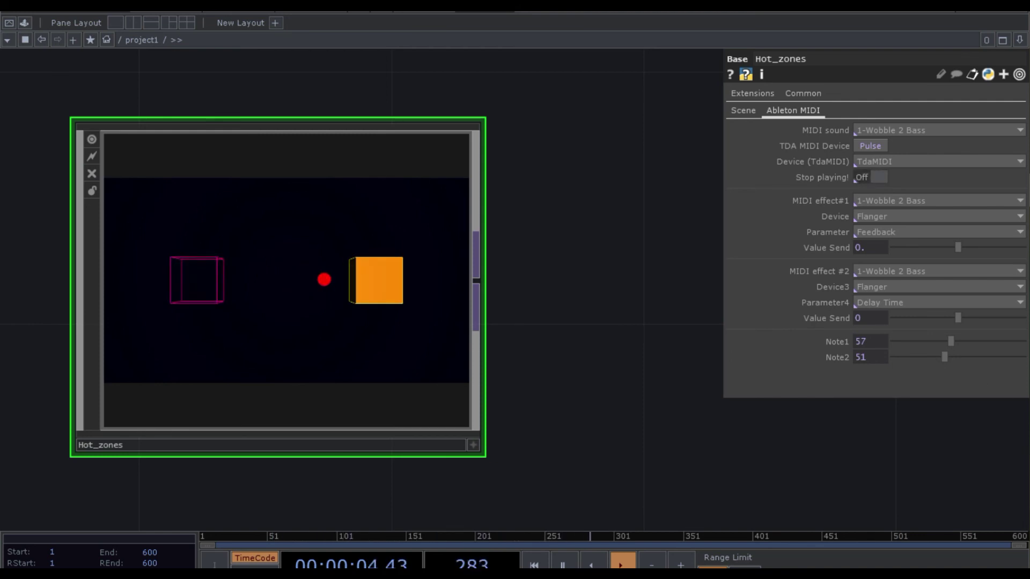
pyautogui.click(932, 567)
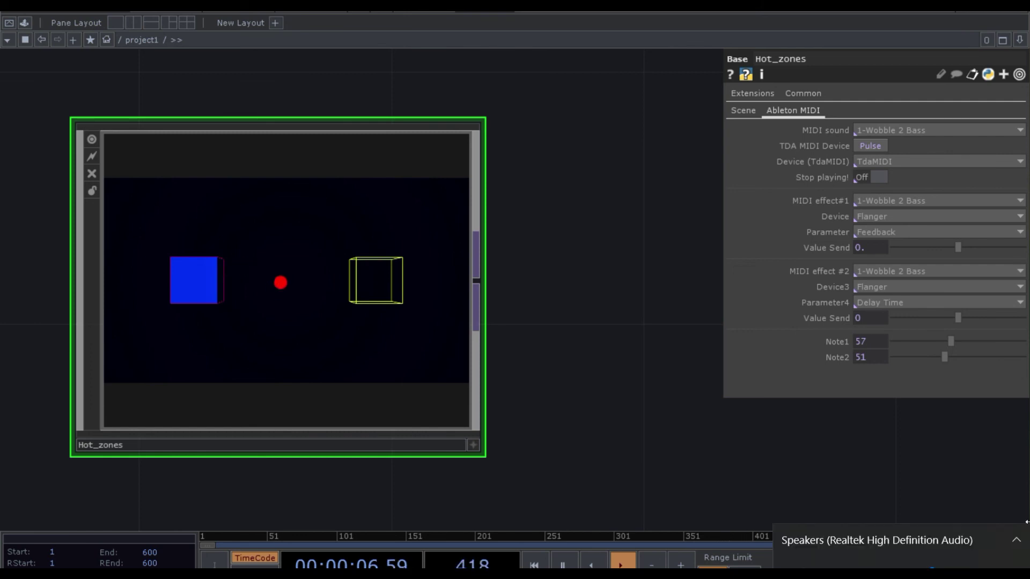
pyautogui.click(884, 458)
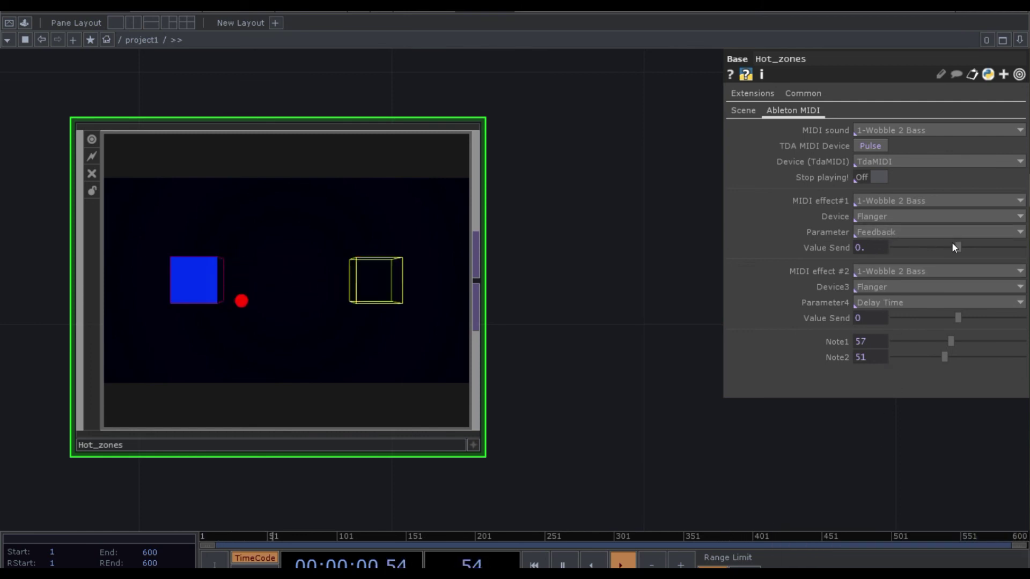
# Set both Flanger sends to 0.2, Note1 to 52, Note2 to 64, and check Ableton.
pyautogui.moveTo(958, 247); pyautogui.dragTo(960, 247)
pyautogui.moveTo(960, 316); pyautogui.dragTo(962, 317)
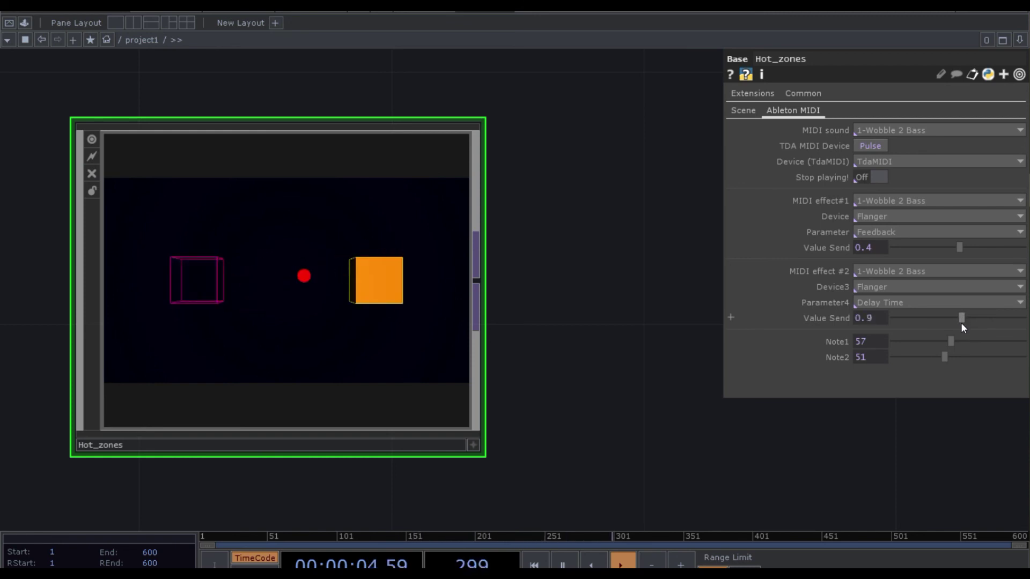
pyautogui.moveTo(945, 356); pyautogui.dragTo(957, 320)
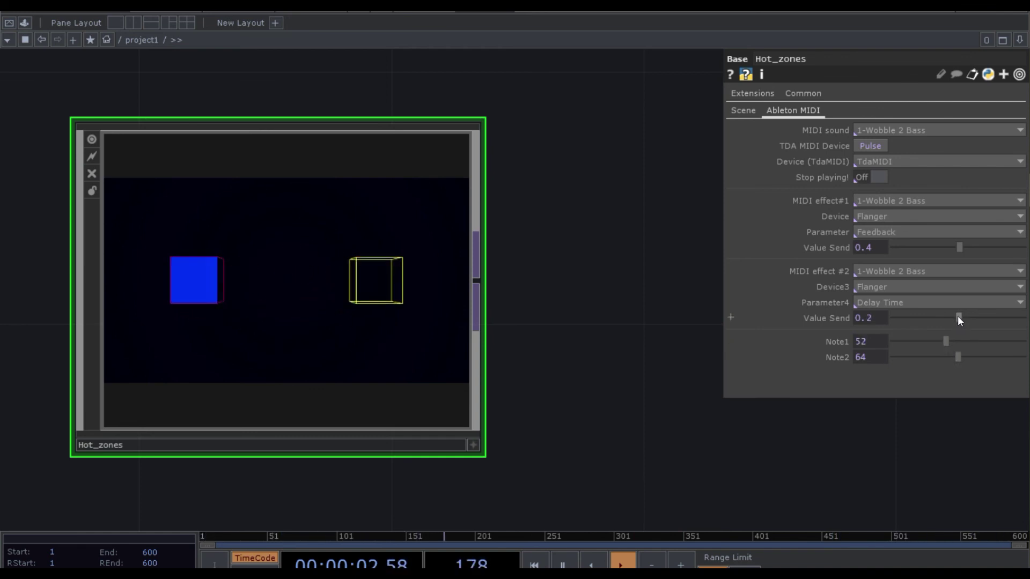
pyautogui.moveTo(959, 248); pyautogui.dragTo(959, 251)
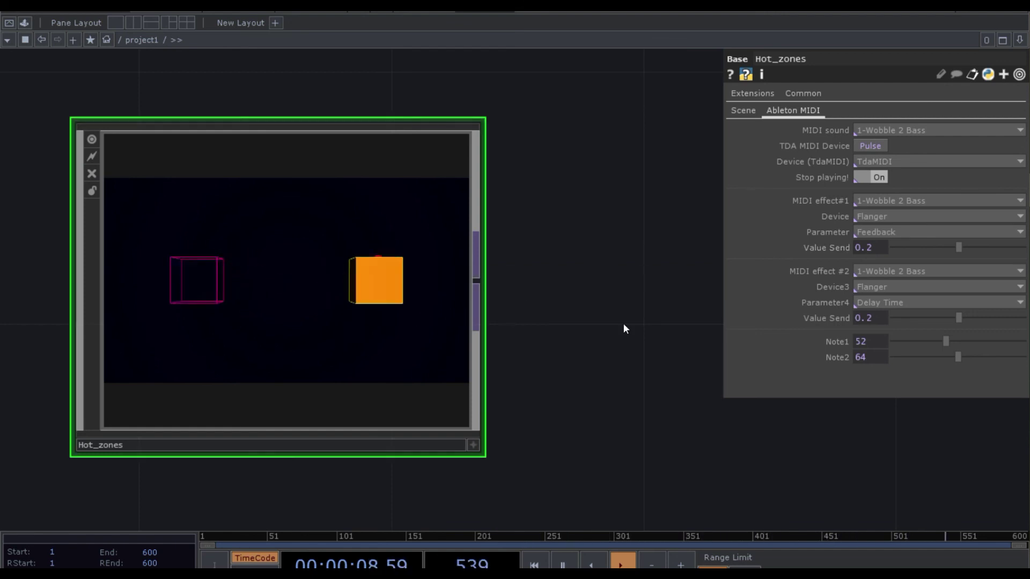
pyautogui.hotkey('alt', 'Tab')
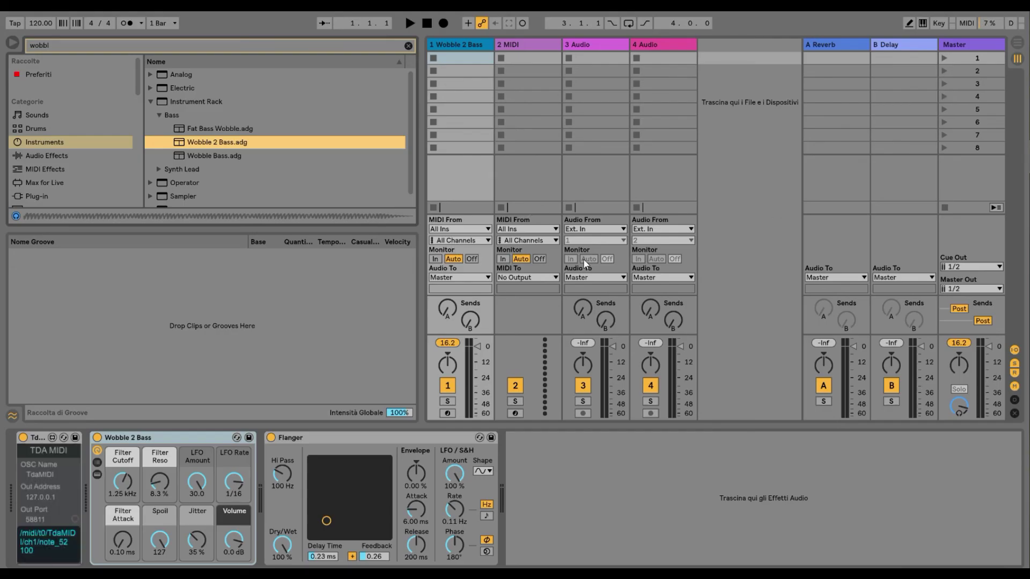
pyautogui.hotkey('alt', 'Tab')
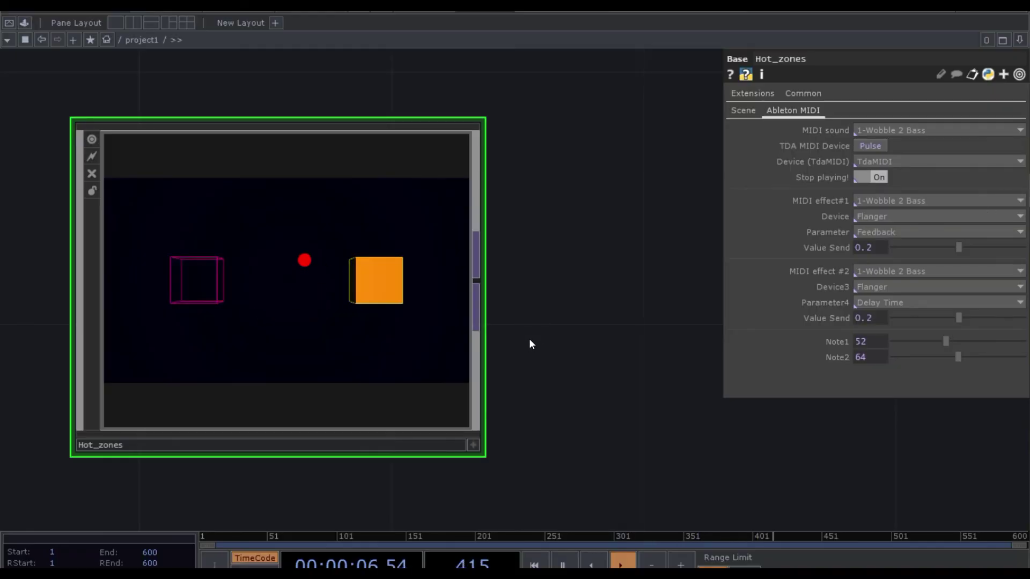
# Close the floating Hot_zones parameter window with P, leaving the sphere viewer visible.
pyautogui.press('p')
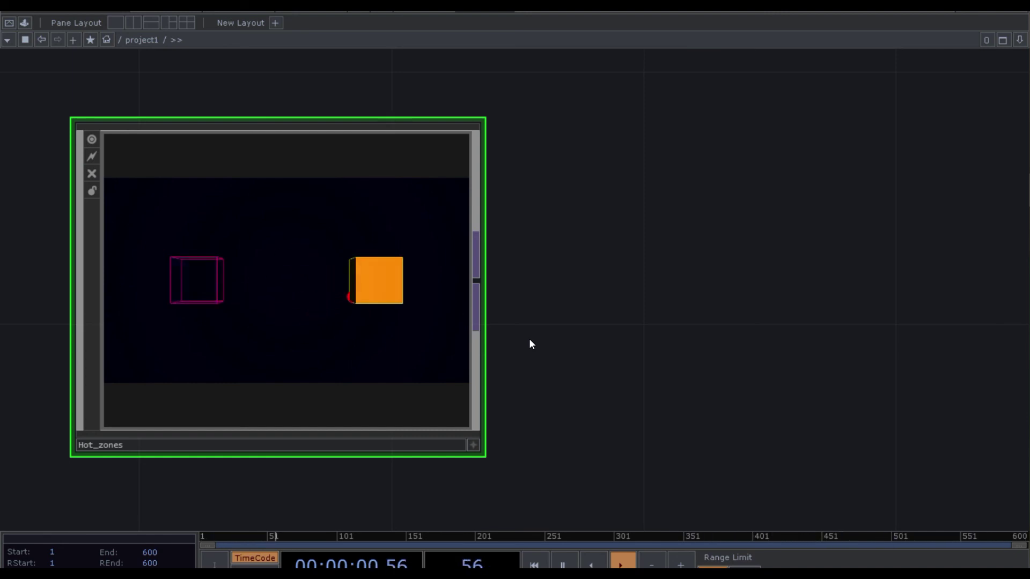
pyautogui.click(474, 444)
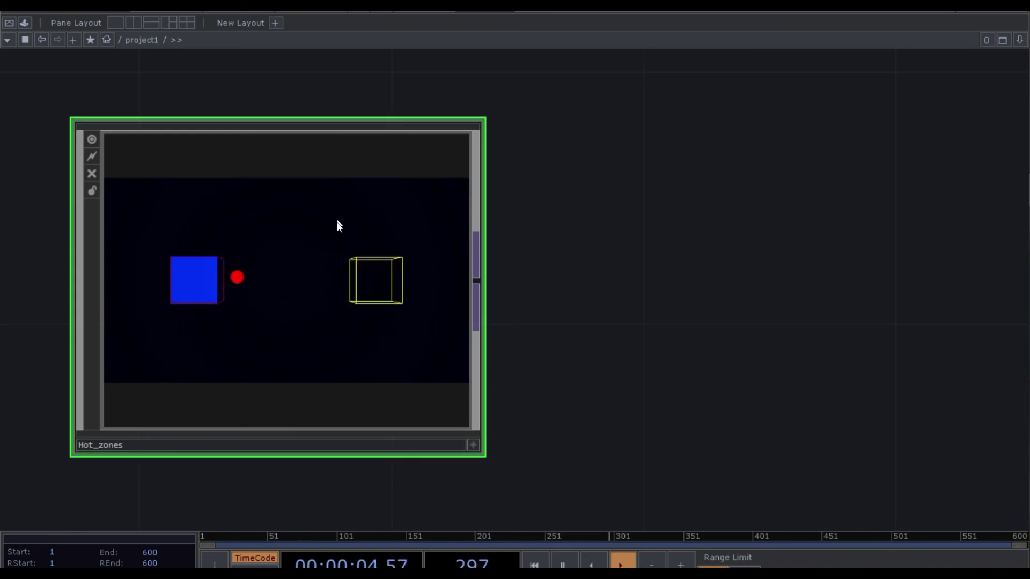